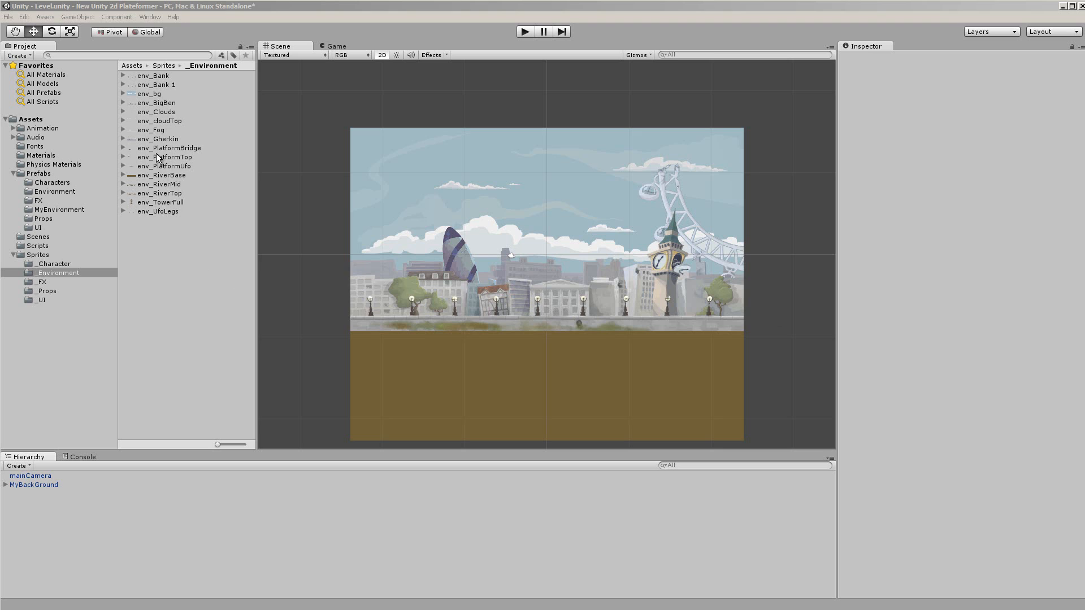
# Add the env_PlatformBridge sprite to the scene hierarchy and assign it to the Foreground sorting layer
pyautogui.click(158, 149)
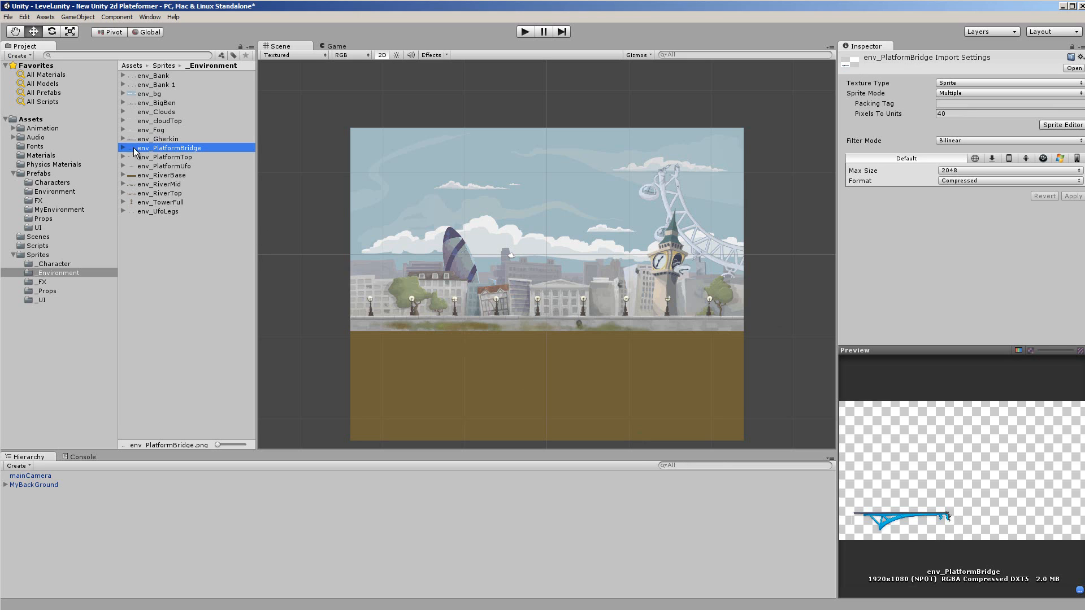
pyautogui.moveTo(145, 152); pyautogui.dragTo(43, 519)
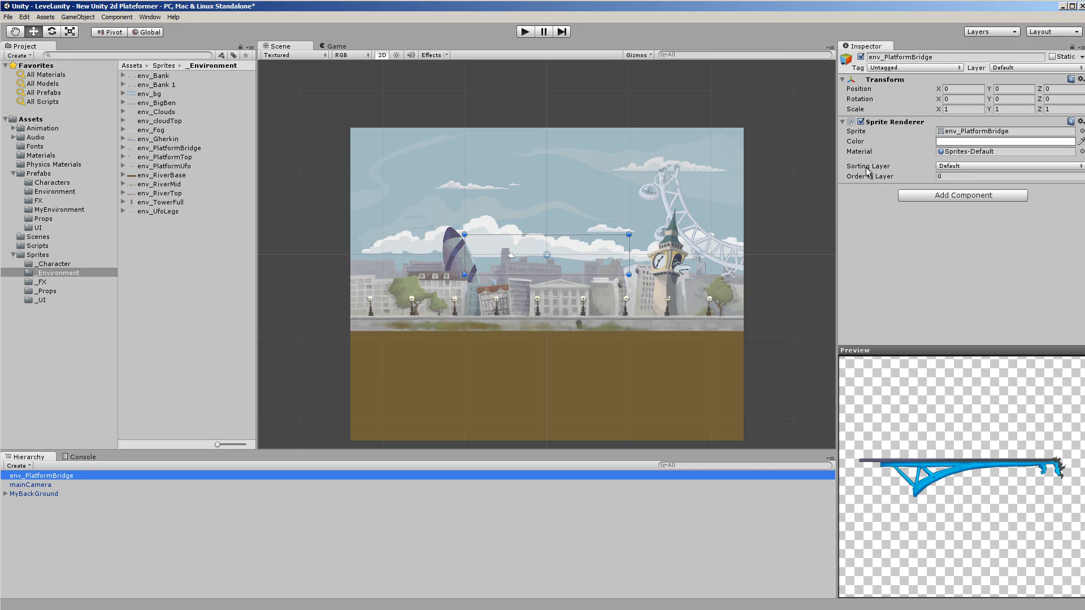
pyautogui.click(956, 167)
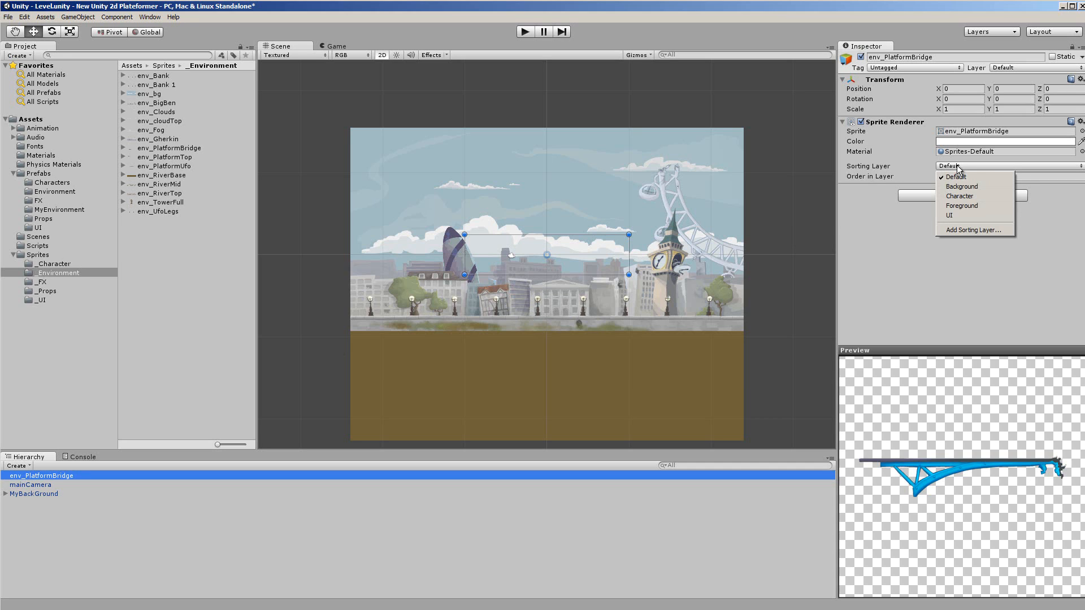
pyautogui.click(962, 206)
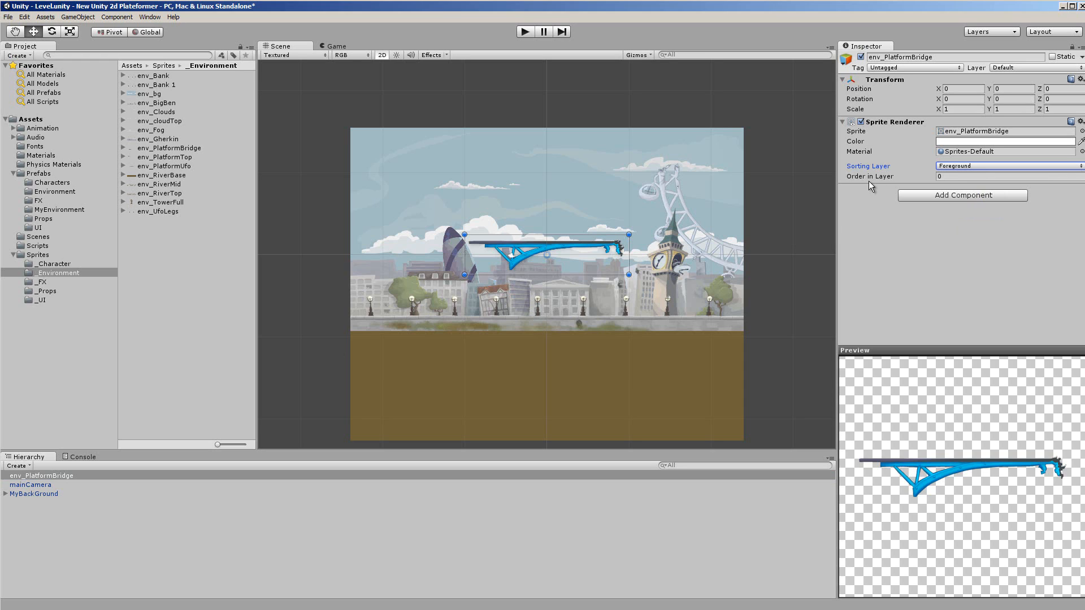
# Set the bridge platform's order in layer to 1 and add a Box Collider 2D component to it
pyautogui.click(944, 176)
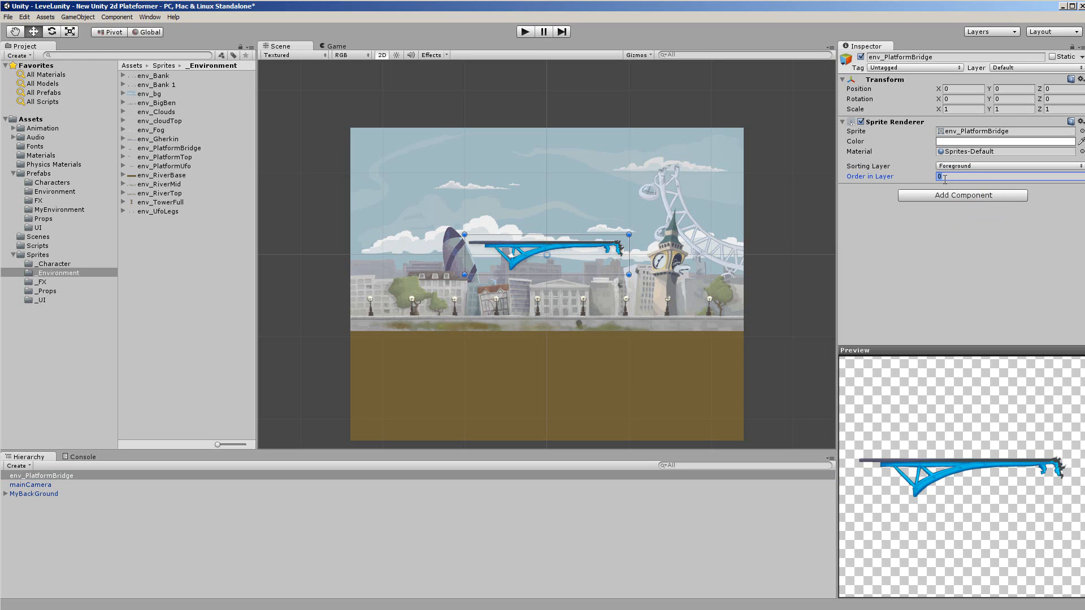
pyautogui.write('1')
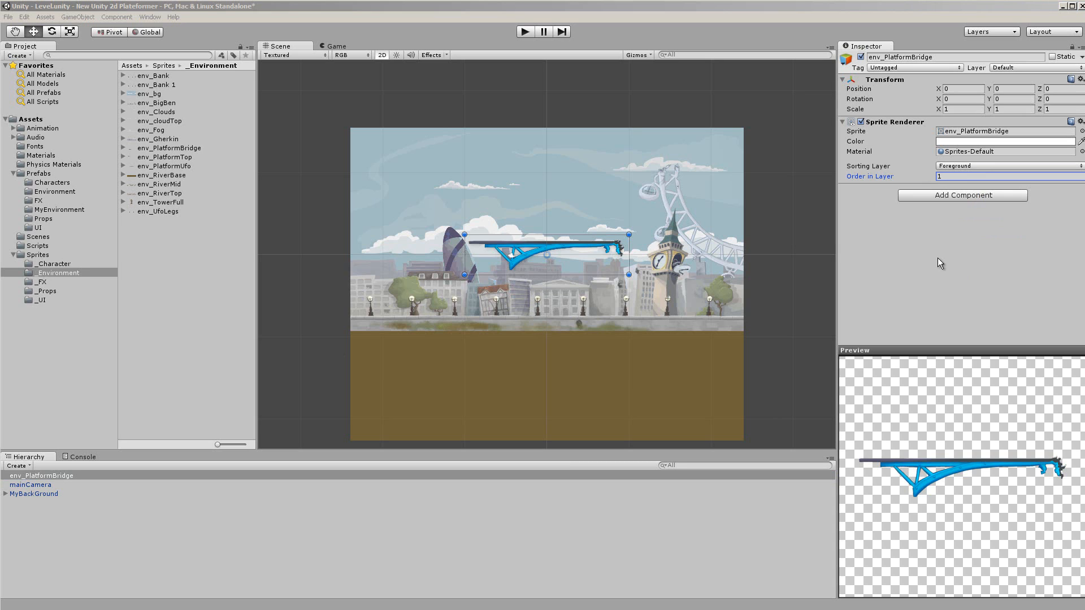
pyautogui.click(964, 194)
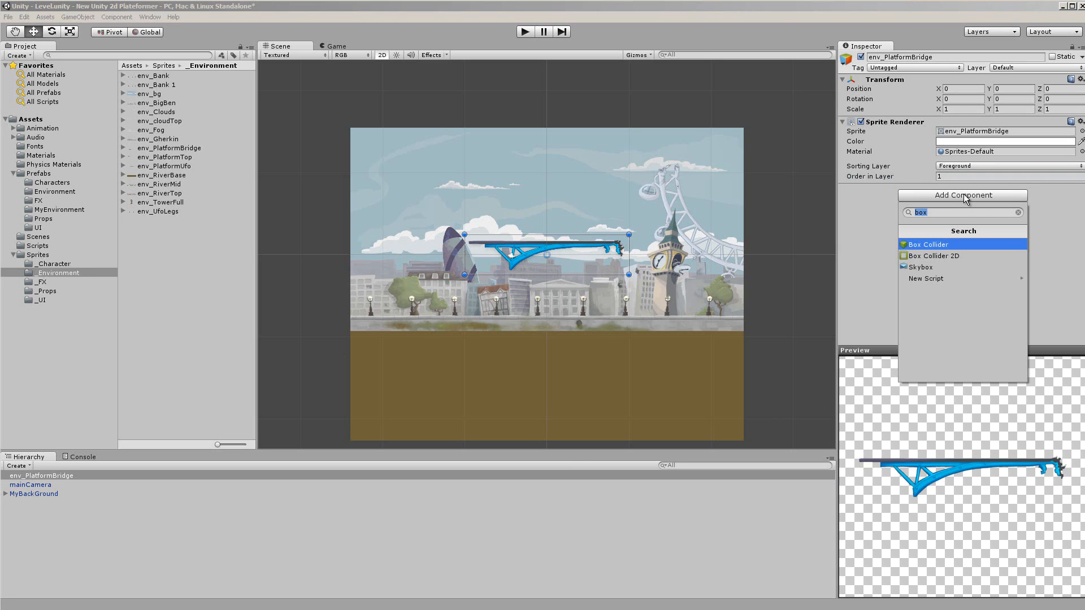
pyautogui.click(932, 257)
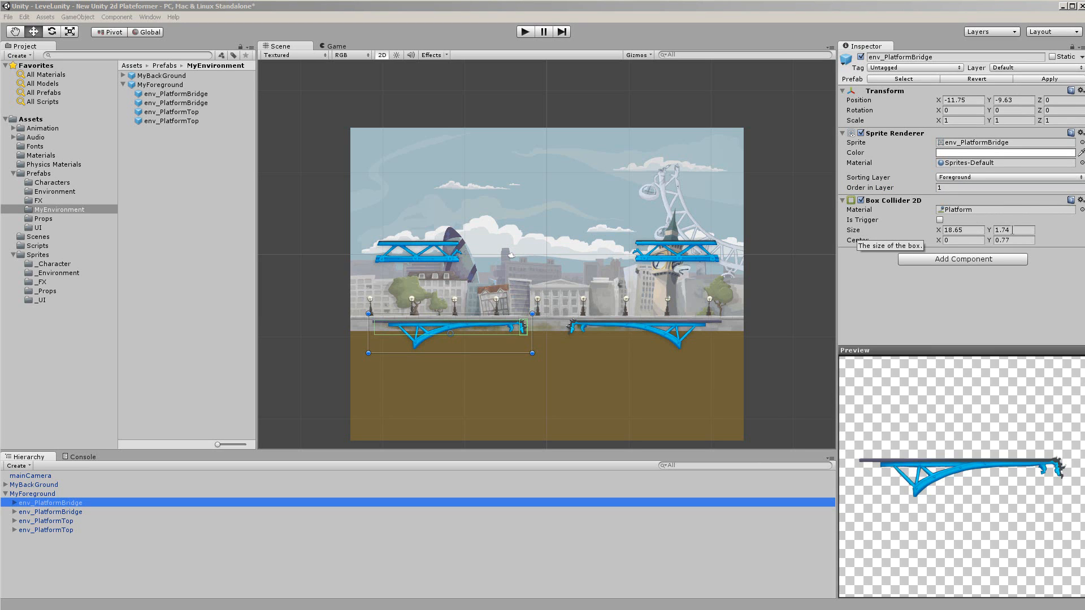
# Review the transform, sprite renderer and collider settings of the two bridge platforms and two top platforms under MyForeground
pyautogui.click(851, 257)
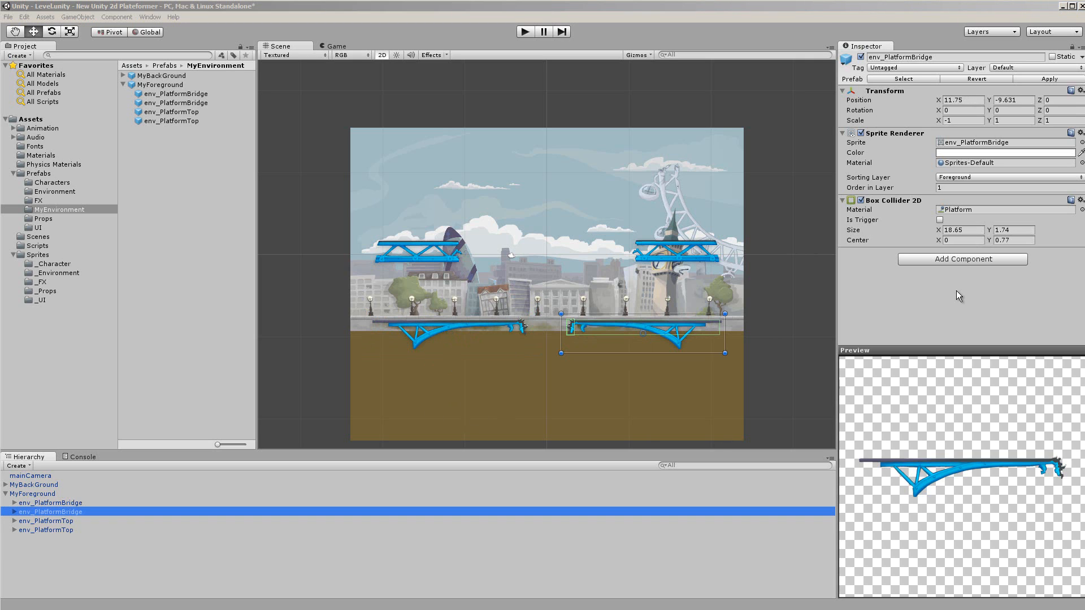
pyautogui.click(68, 504)
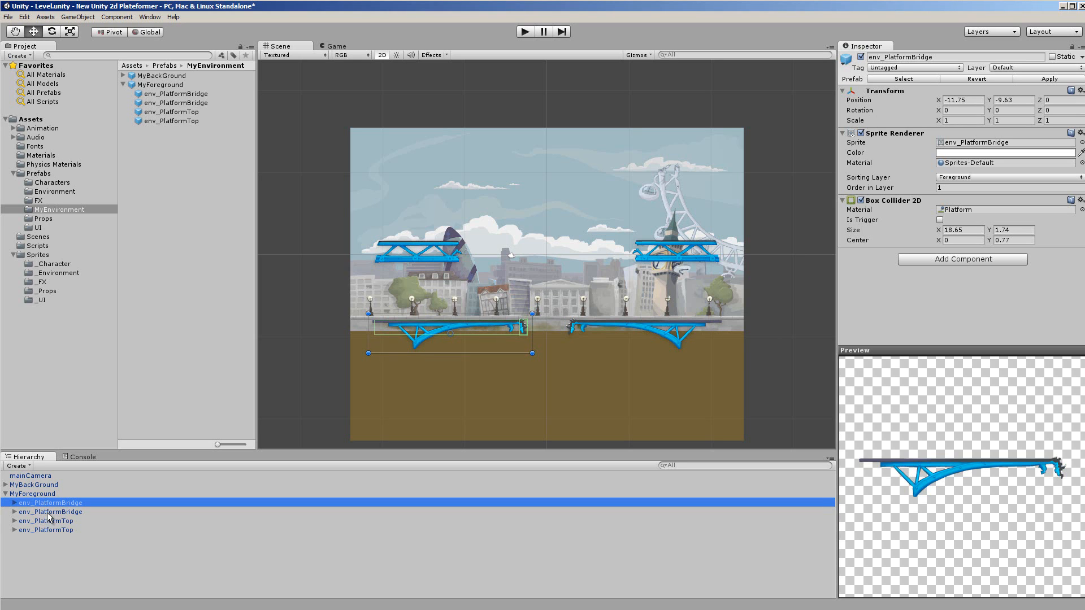
pyautogui.click(47, 513)
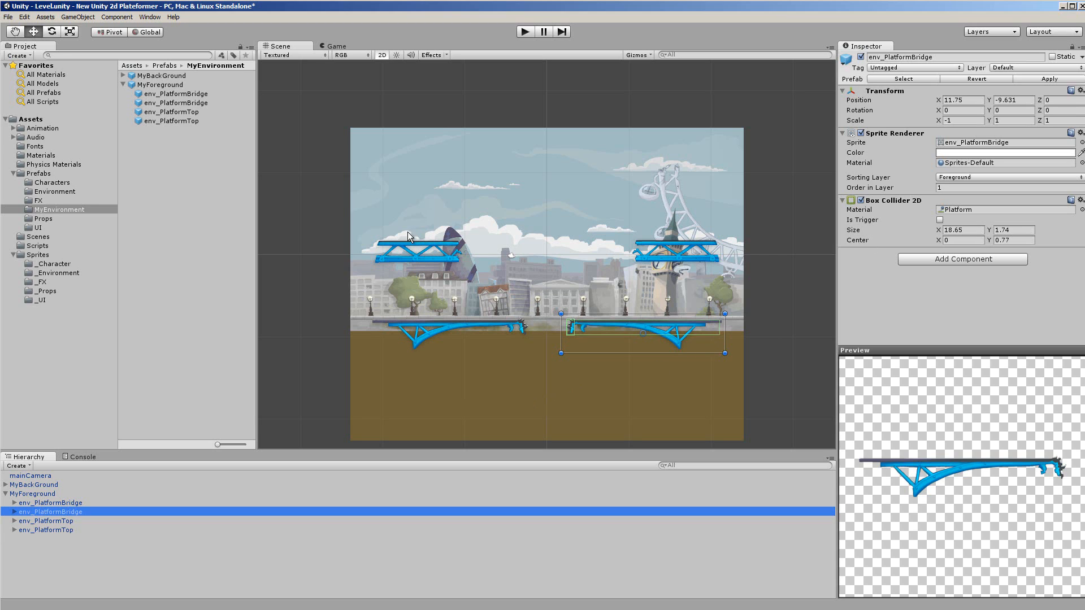
pyautogui.click(44, 522)
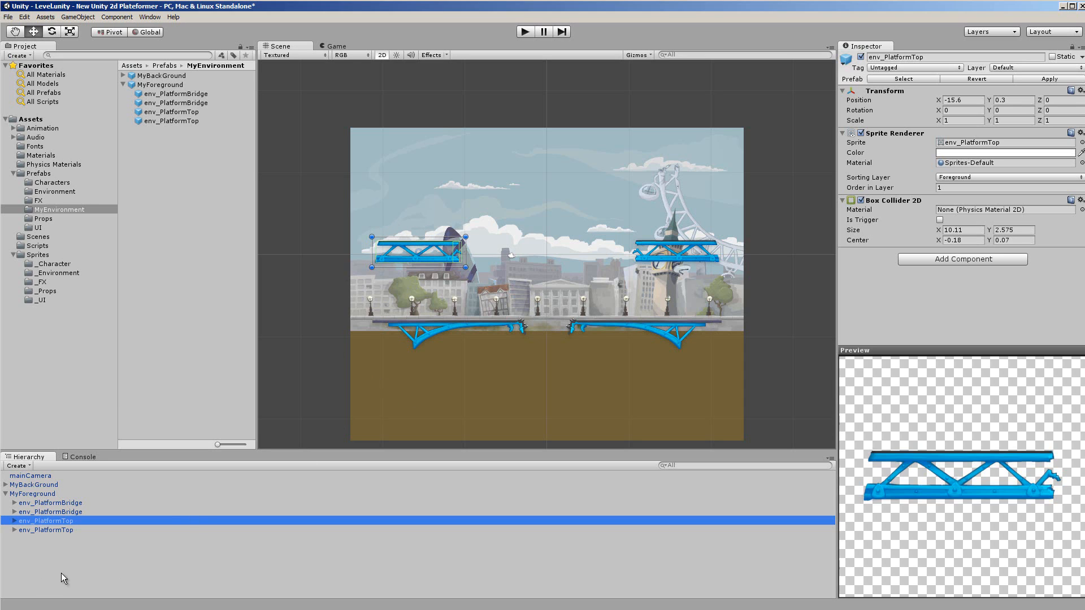
pyautogui.click(48, 531)
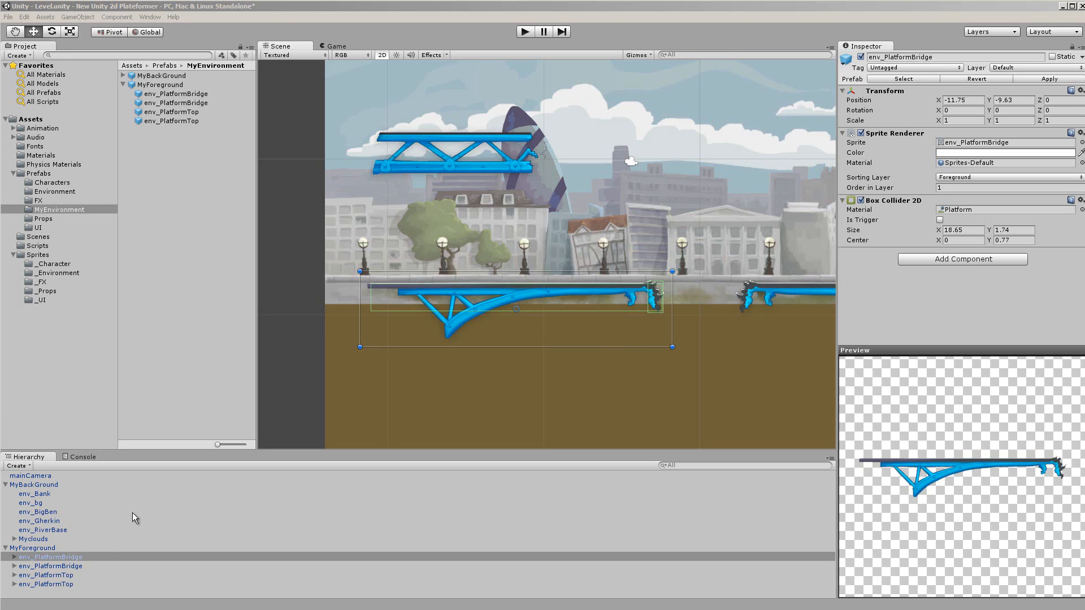
# Assign the PlatformEnd physics material to the PlateformEnd child of the first env_PlatformBridge object
pyautogui.click(16, 558)
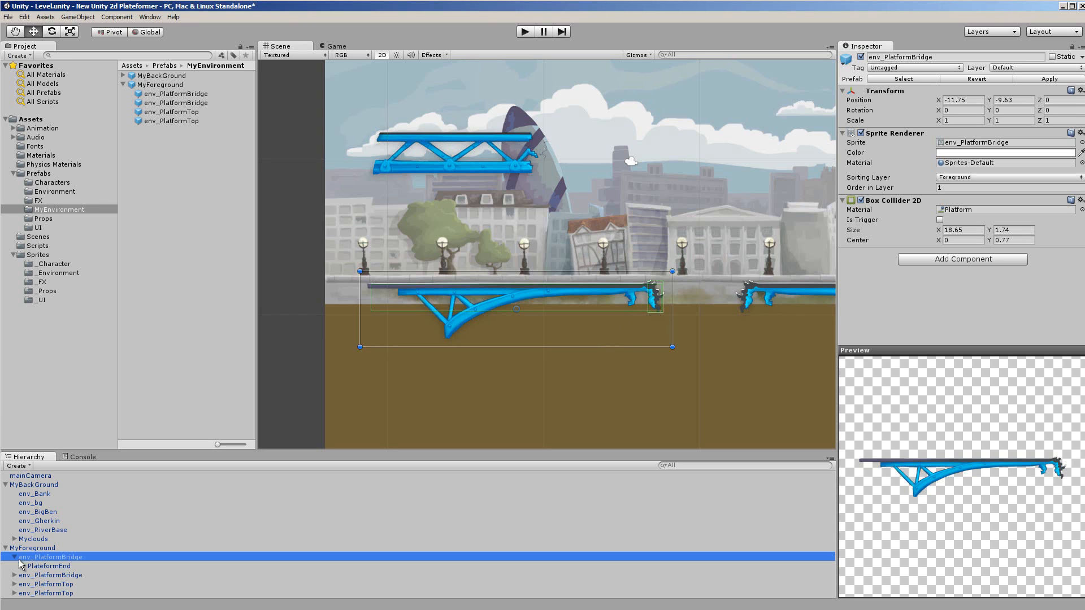
pyautogui.click(53, 567)
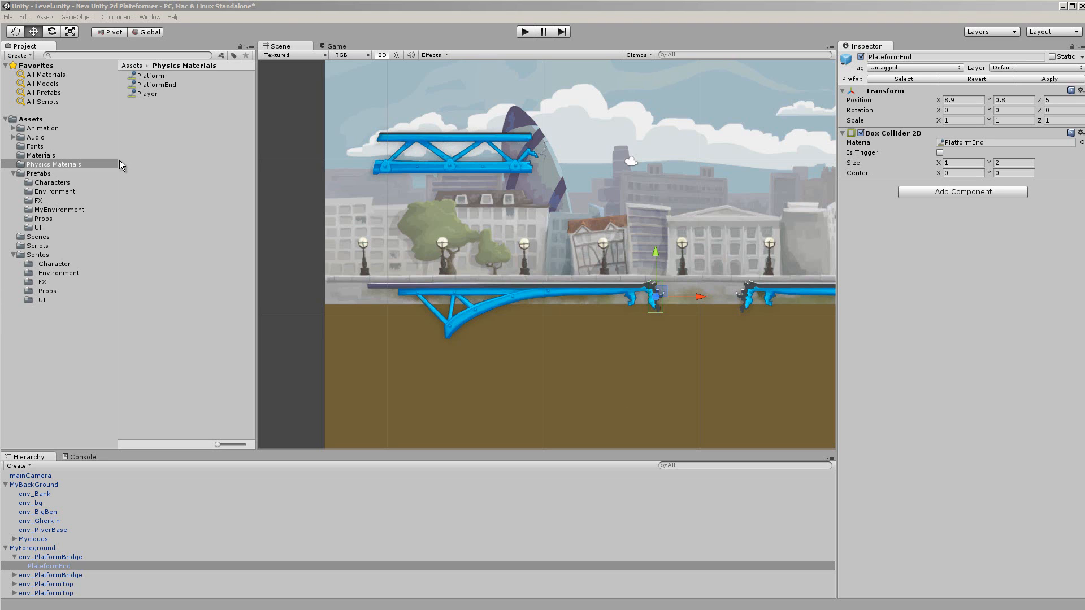
pyautogui.click(158, 86)
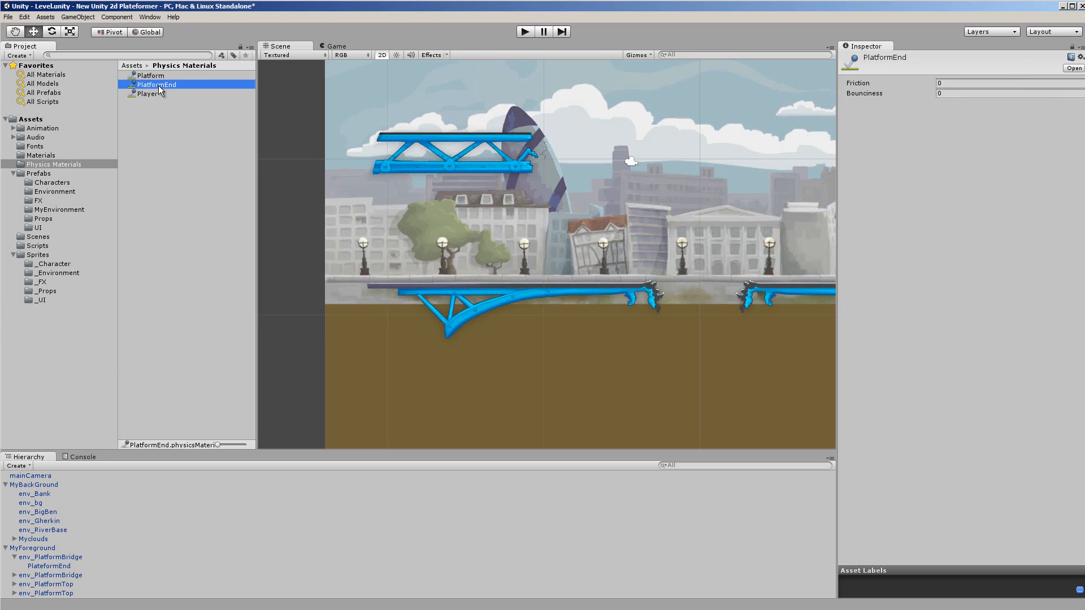
pyautogui.moveTo(158, 86); pyautogui.dragTo(161, 331)
pyautogui.moveTo(148, 491); pyautogui.dragTo(64, 561)
pyautogui.click(50, 567)
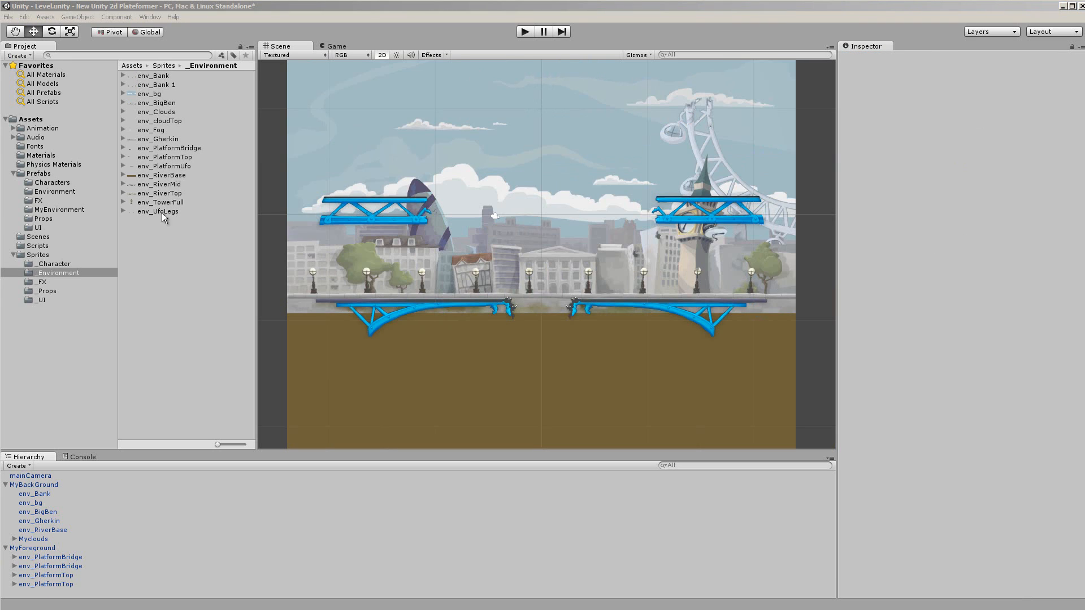
# Add the env_PlatformUfo sprite to MyForeground, on the Foreground sorting layer with order in layer 1
pyautogui.click(168, 169)
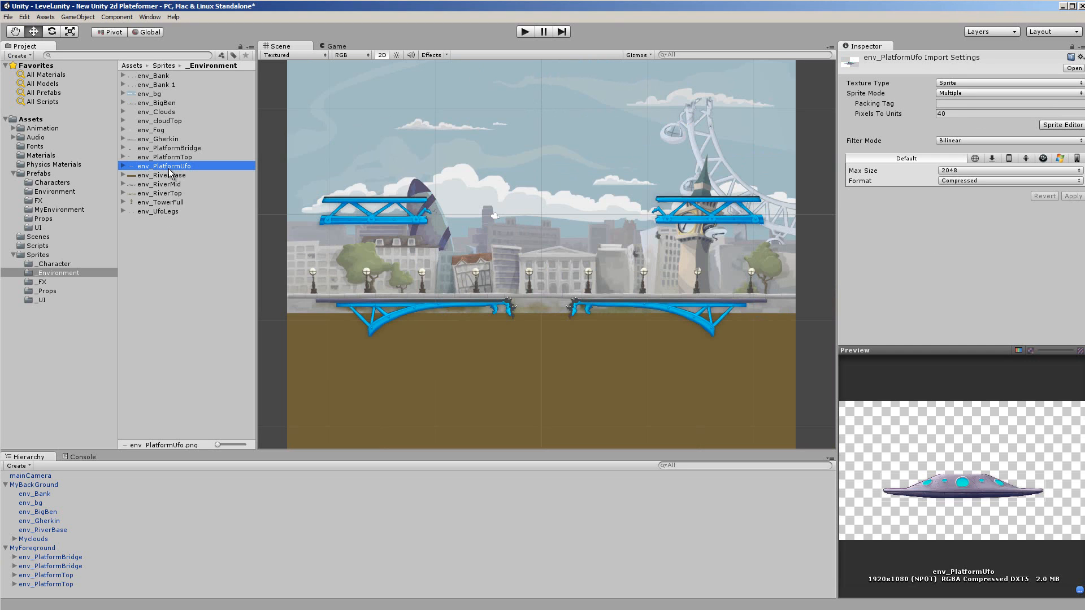
pyautogui.moveTo(169, 169); pyautogui.dragTo(39, 556)
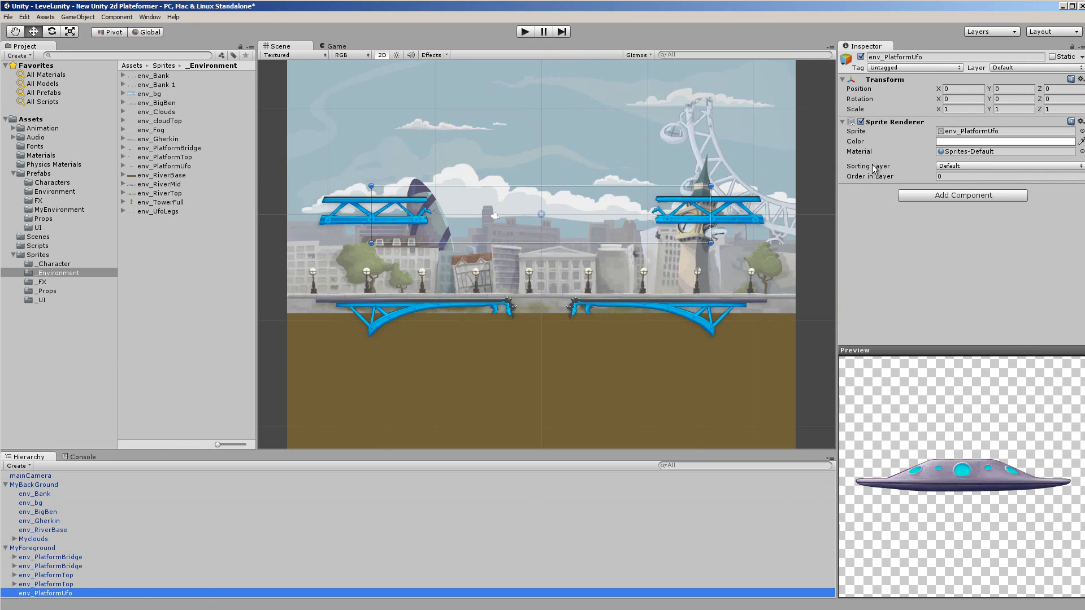
pyautogui.click(976, 165)
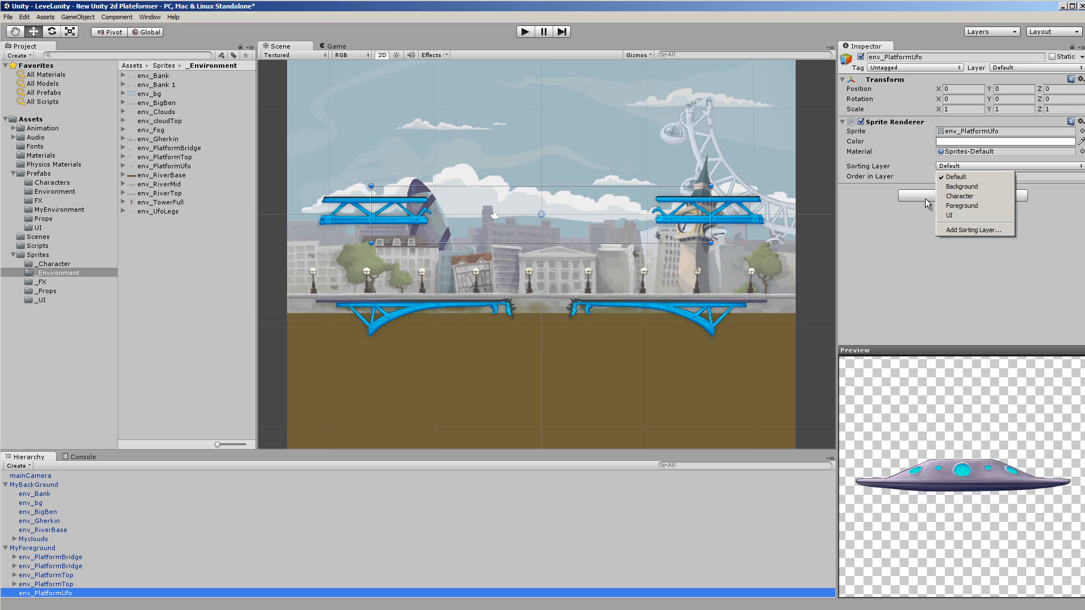
pyautogui.click(962, 205)
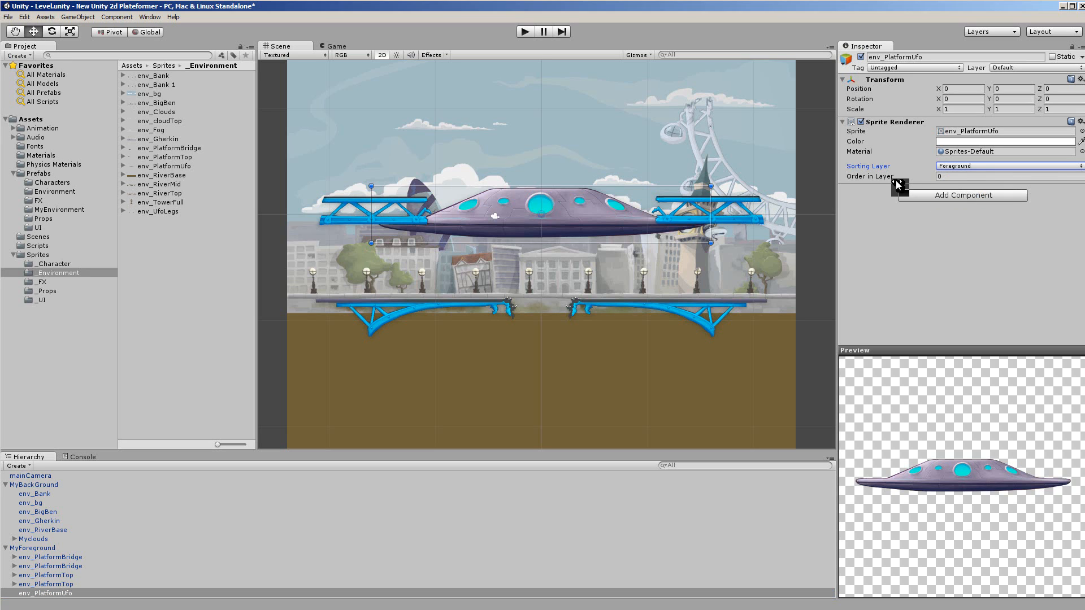
pyautogui.click(947, 177)
pyautogui.write('1')
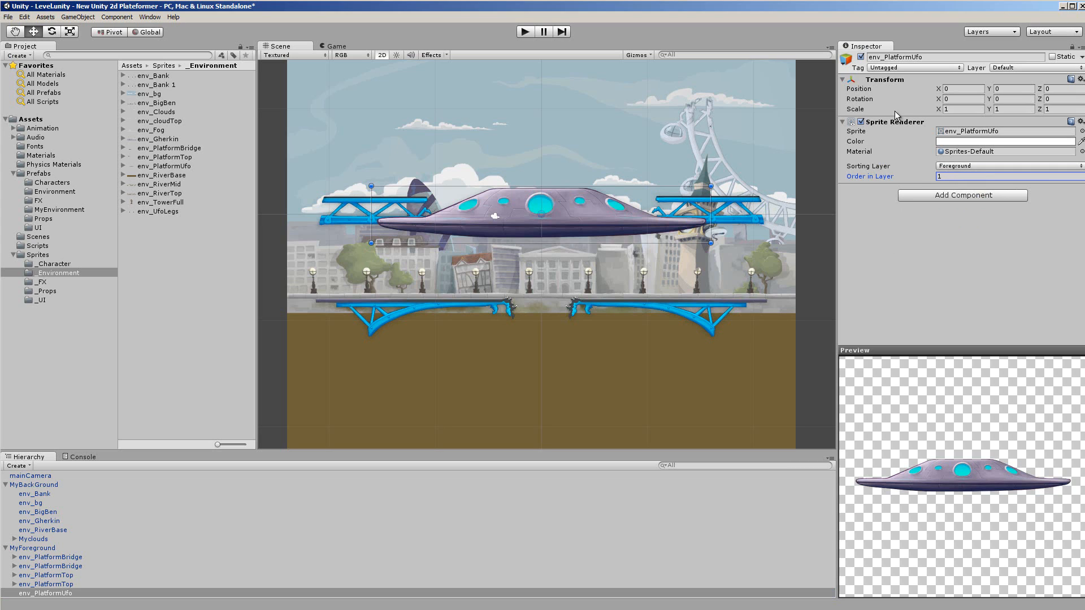
# Position the UFO platform at X -0.34 and Y -3.31
pyautogui.click(955, 89)
pyautogui.write('-0.34')
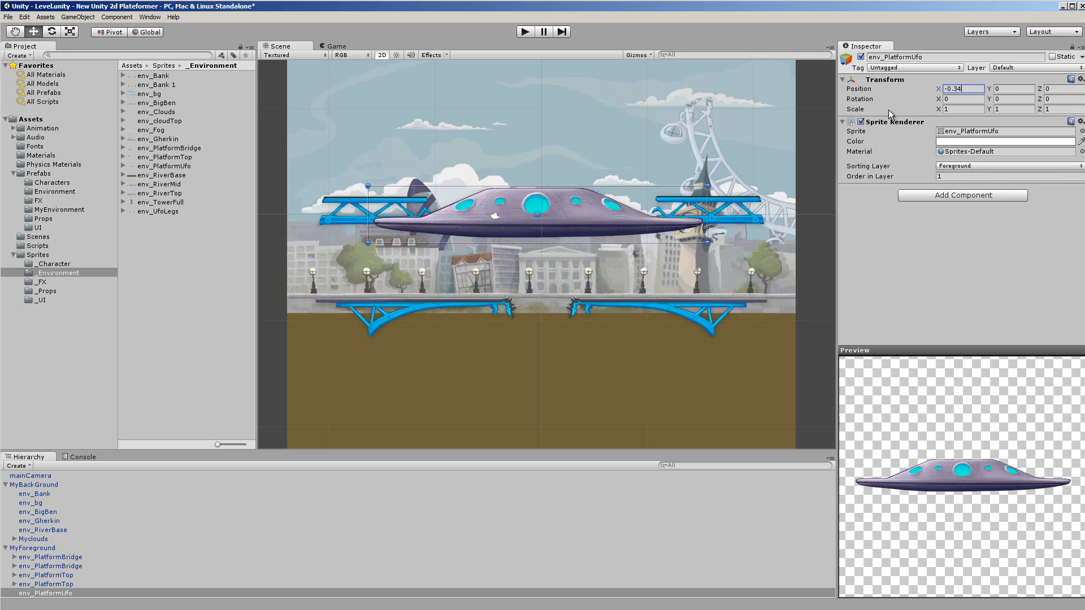
pyautogui.press('Tab')
pyautogui.write('-3.')
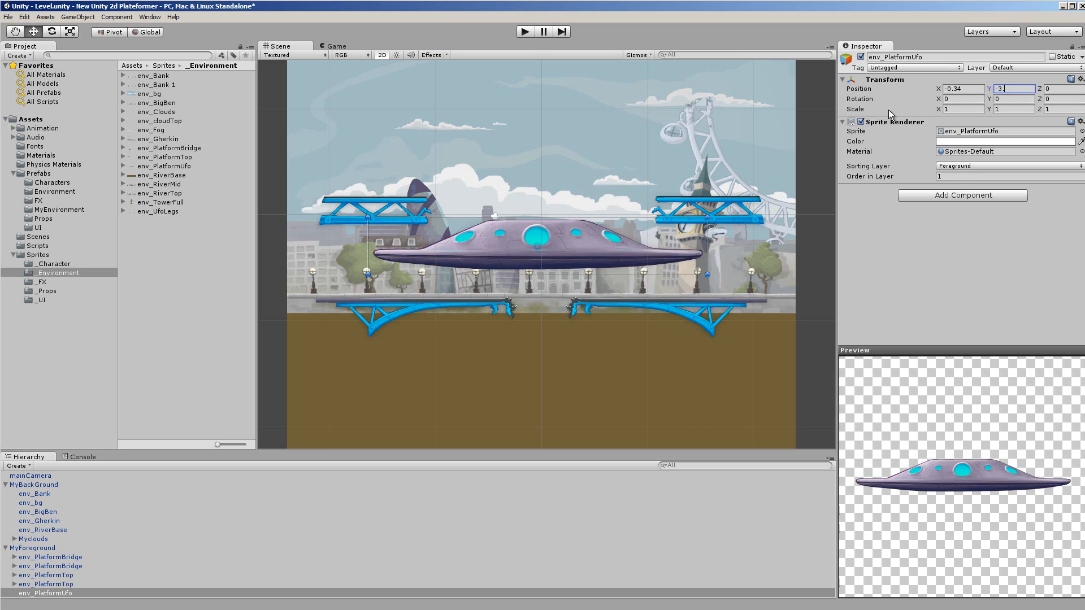
pyautogui.write('31')
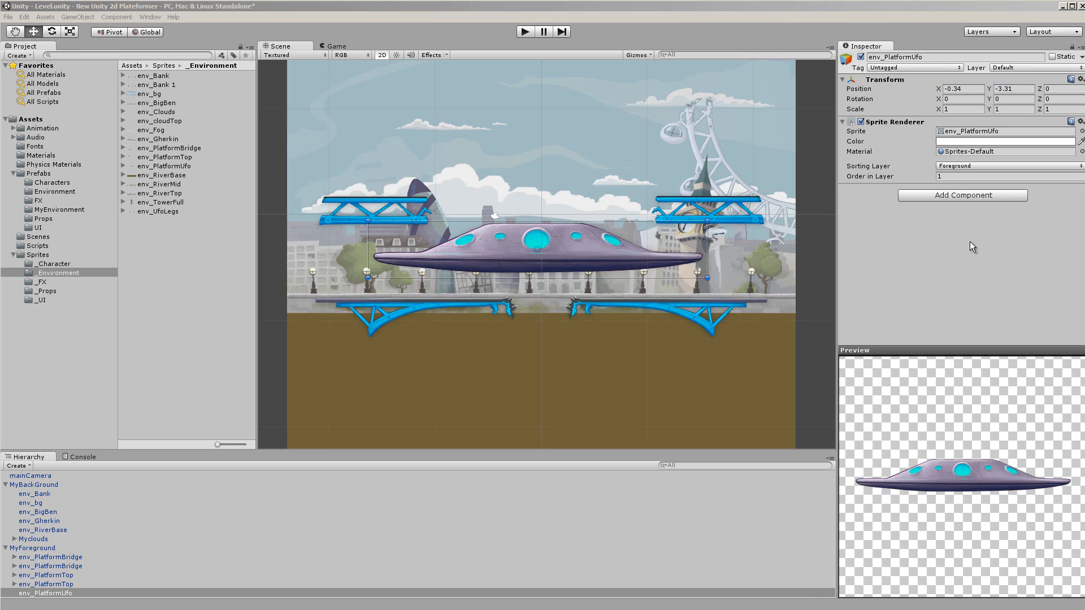
# Add a Polygon Collider 2D to the UFO platform and adjust its outline points along the hull's upper edge
pyautogui.click(970, 192)
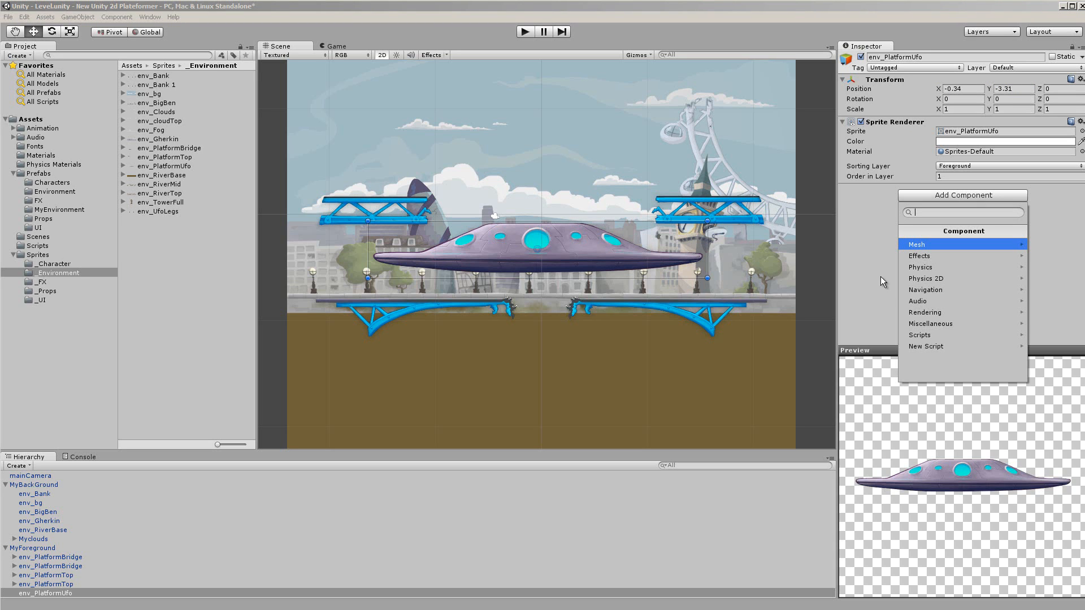
pyautogui.click(928, 279)
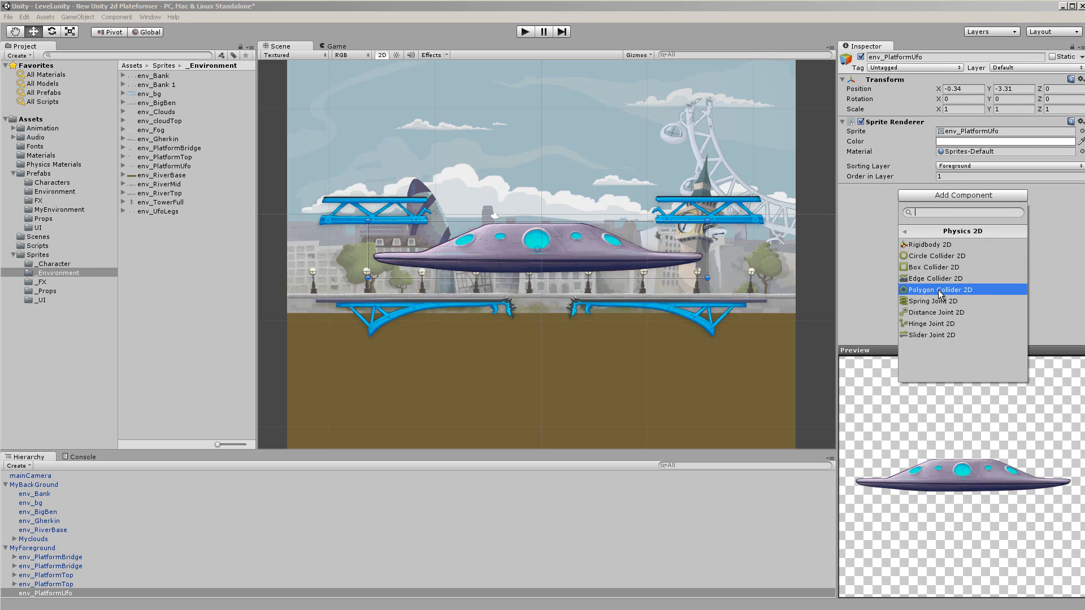
pyautogui.click(940, 291)
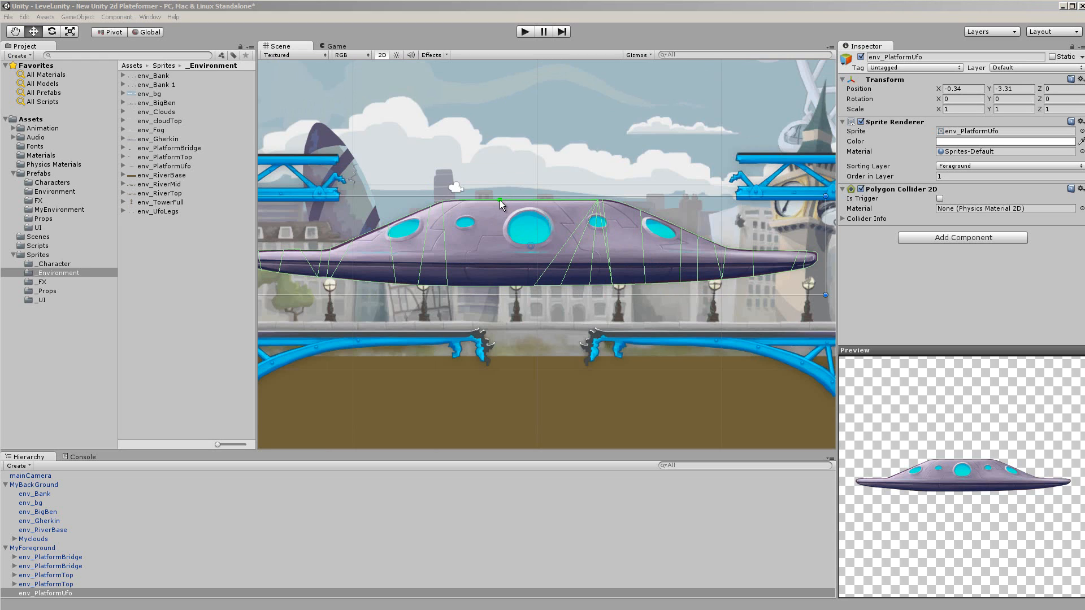
pyautogui.moveTo(500, 200)
pyautogui.mouseDown()
pyautogui.moveTo(484, 217)
pyautogui.moveTo(497, 200)
pyautogui.mouseUp()
pyautogui.keyDown('ctrl'); pyautogui.click(501, 216); pyautogui.keyUp('ctrl')
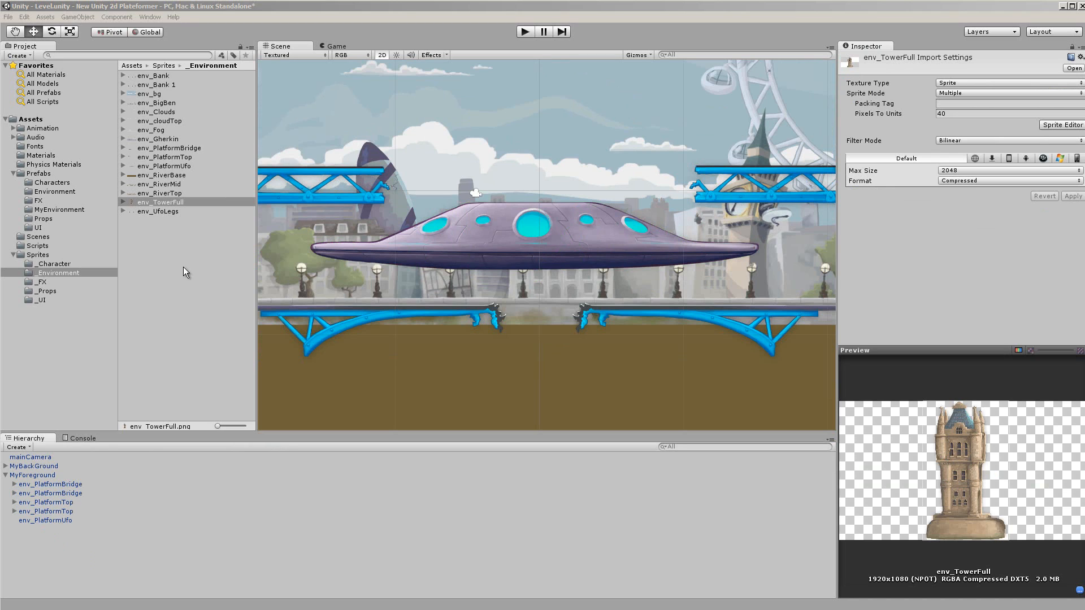
# Add the env_TowerFull sprite to MyForeground and assign it to the Foreground sorting layer
pyautogui.click(158, 203)
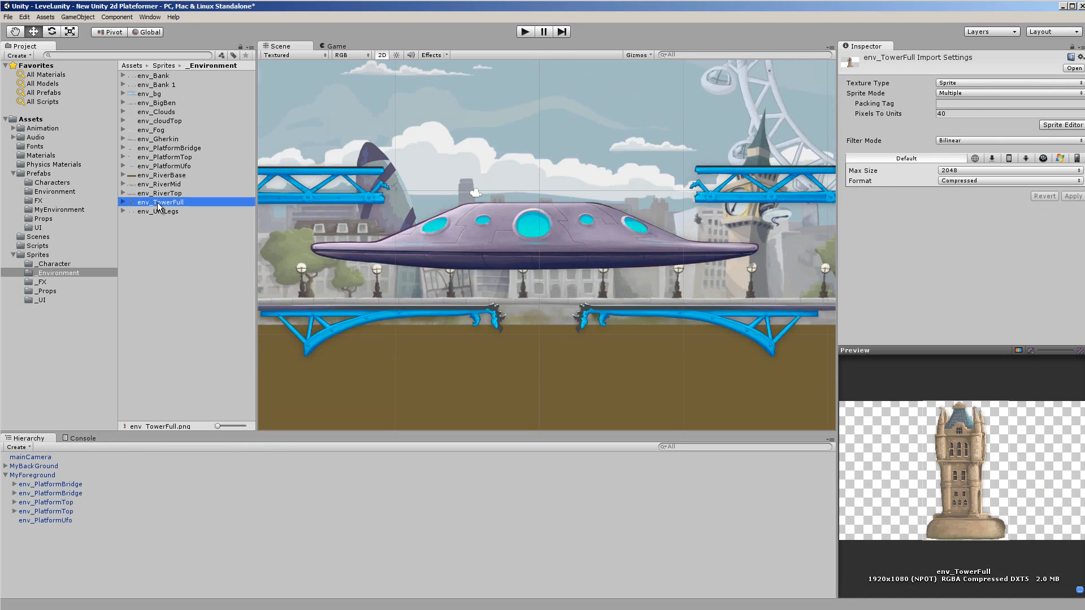
pyautogui.moveTo(158, 207); pyautogui.dragTo(29, 477)
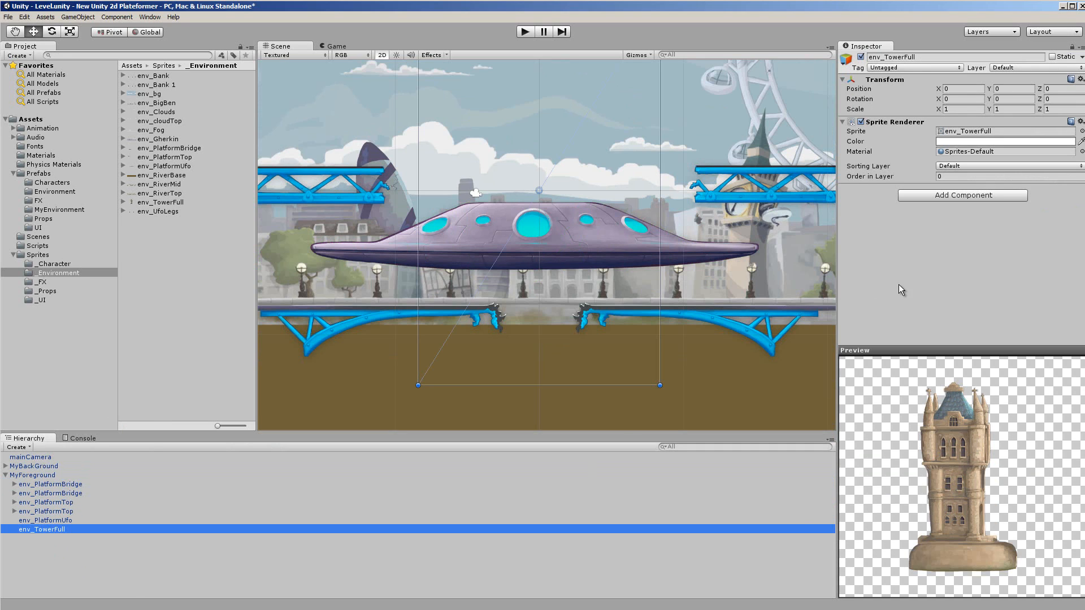
pyautogui.click(967, 167)
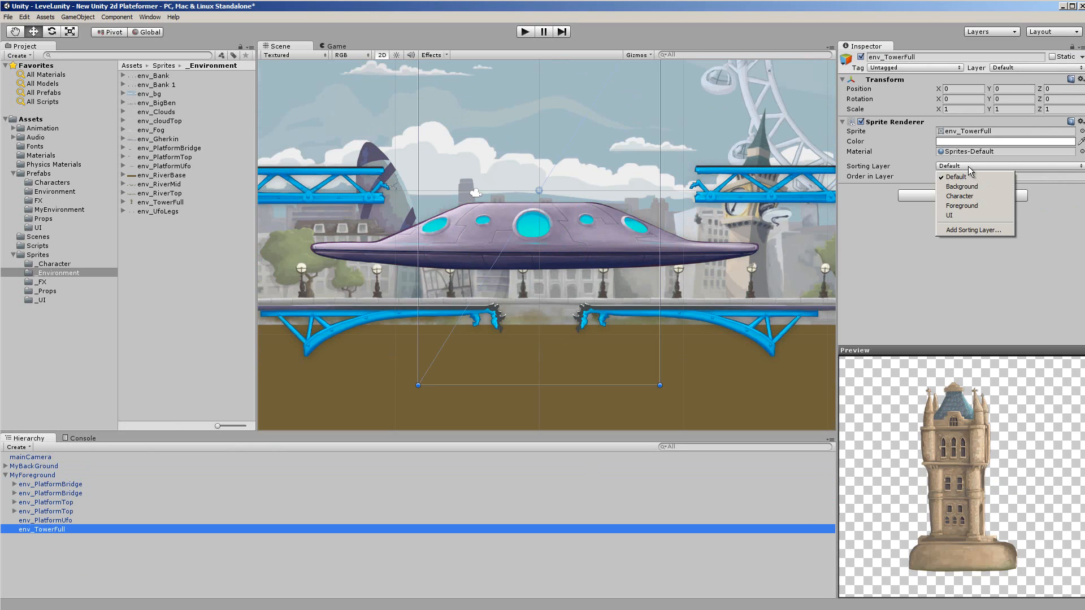
pyautogui.click(962, 206)
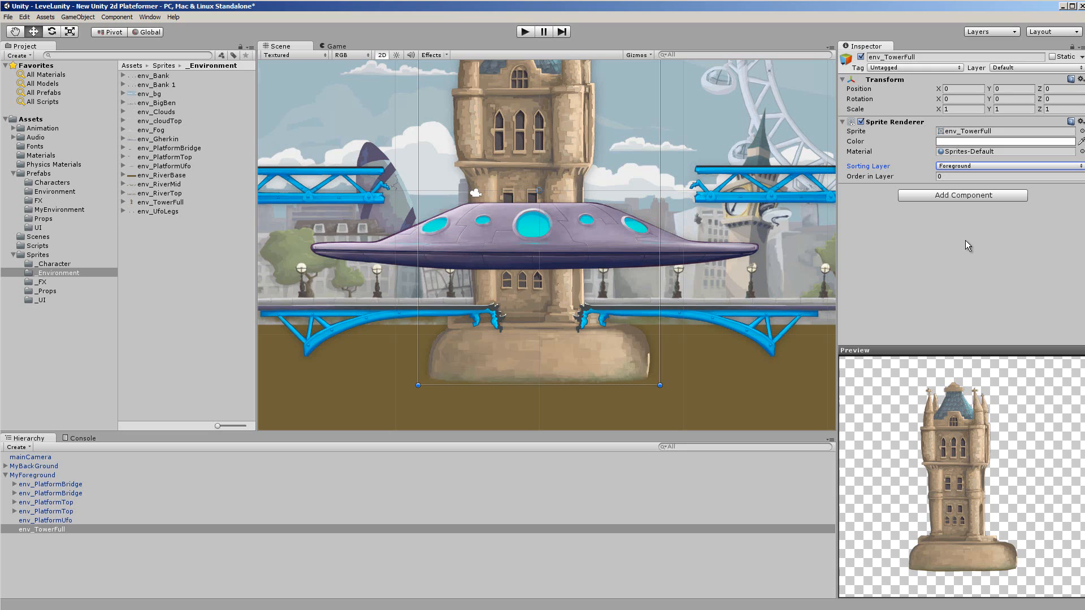
# Position the tower at X -23.8 and Y 0.13
pyautogui.click(965, 90)
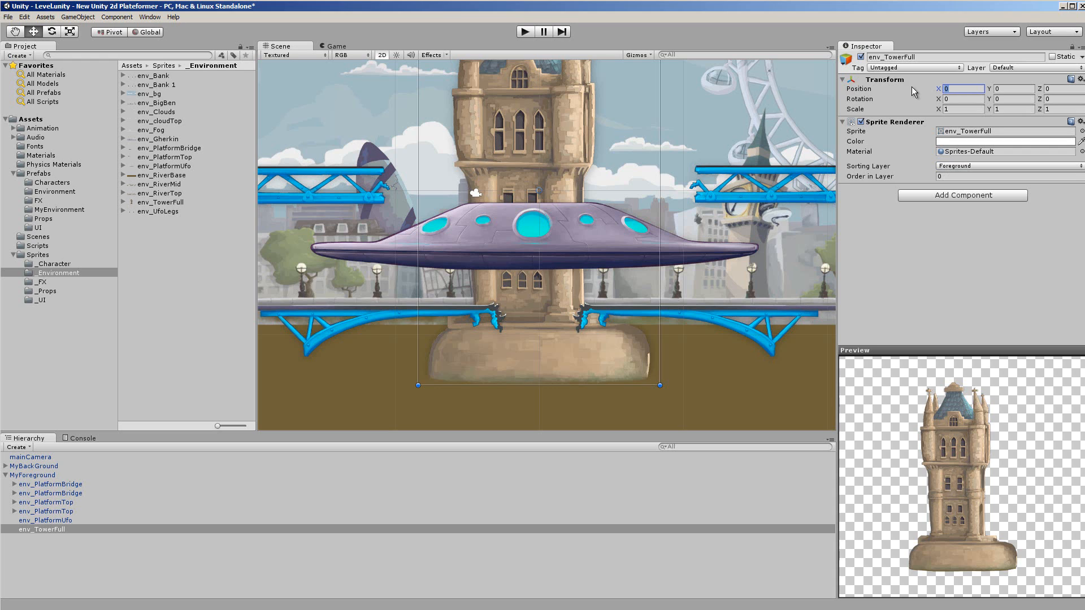
pyautogui.write('-2')
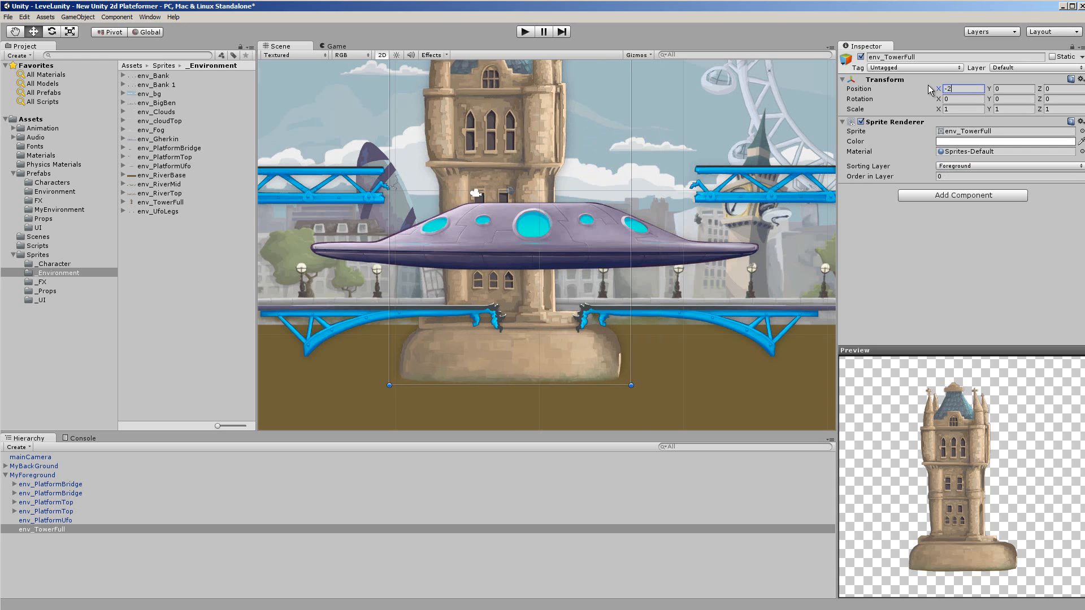
pyautogui.write('3.')
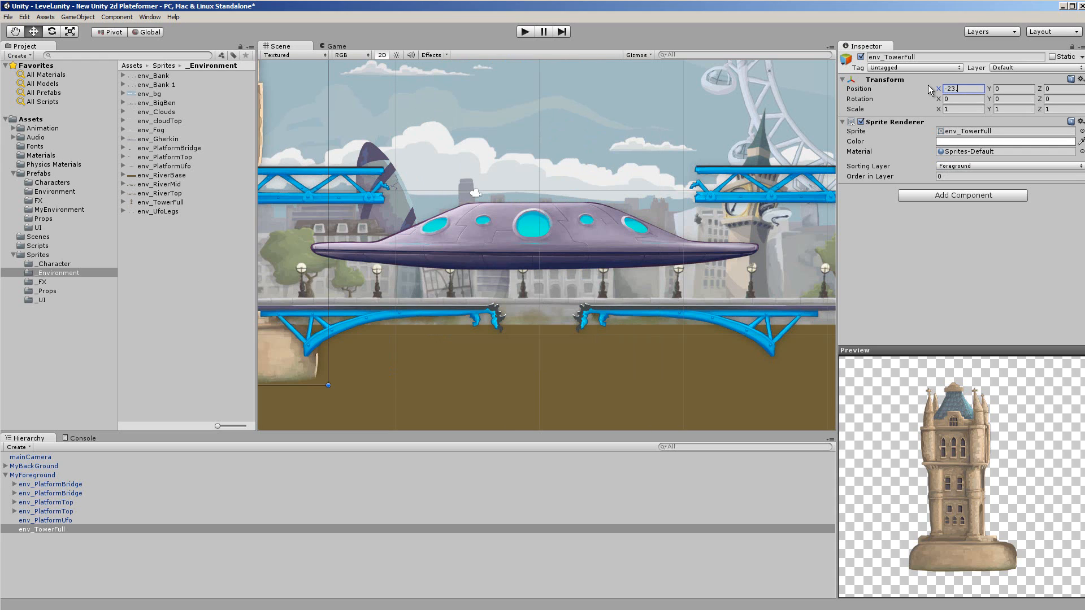
pyautogui.write('8')
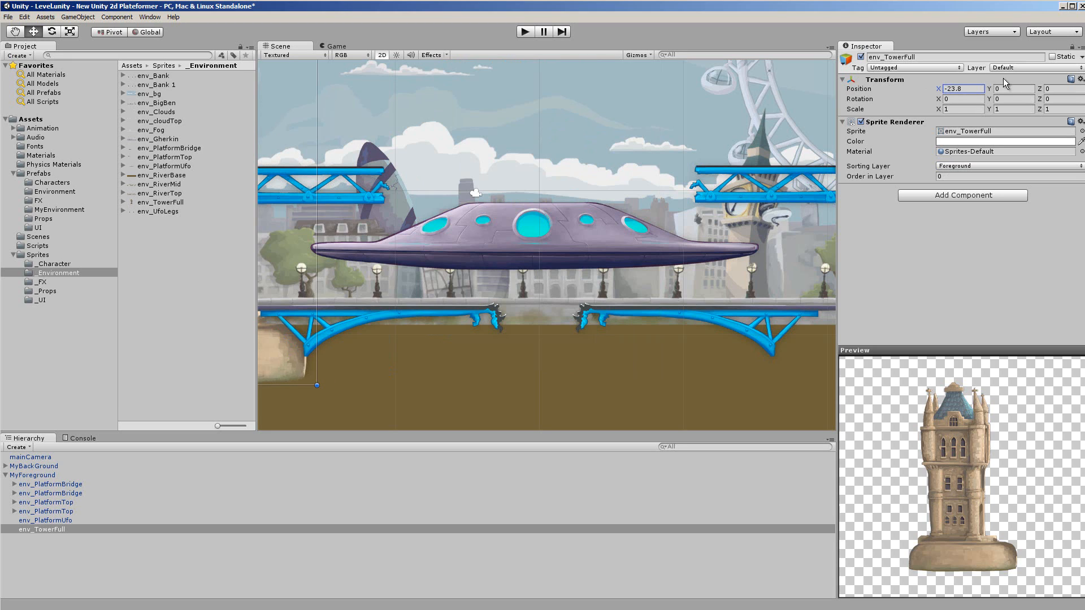
pyautogui.click(1013, 89)
pyautogui.write('0.13')
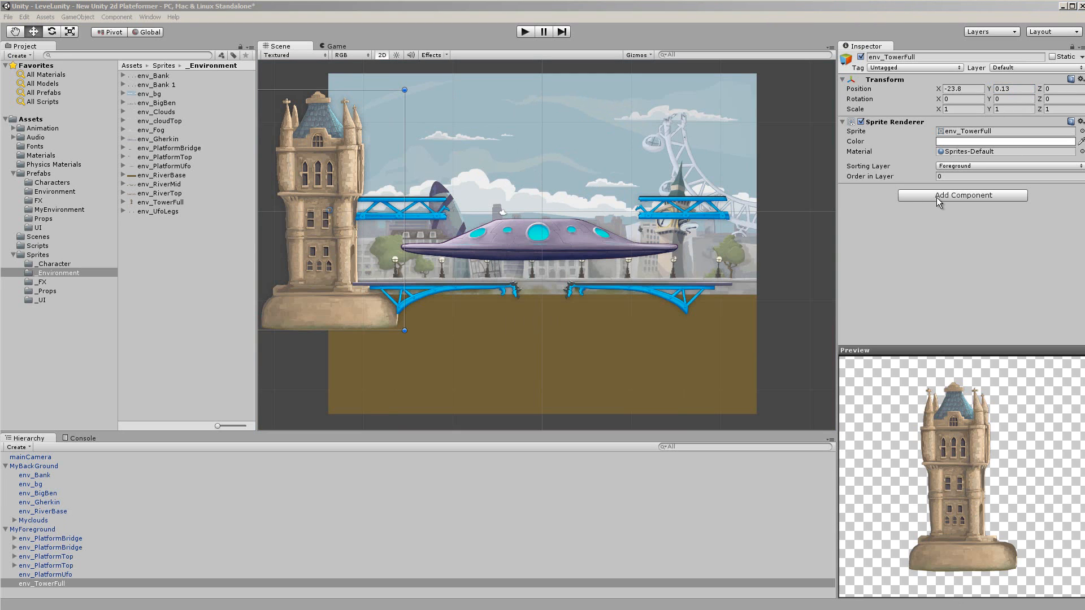
# Add a Box Collider 2D to the tower and set its size to X 9.23 and Y 23.34
pyautogui.click(938, 196)
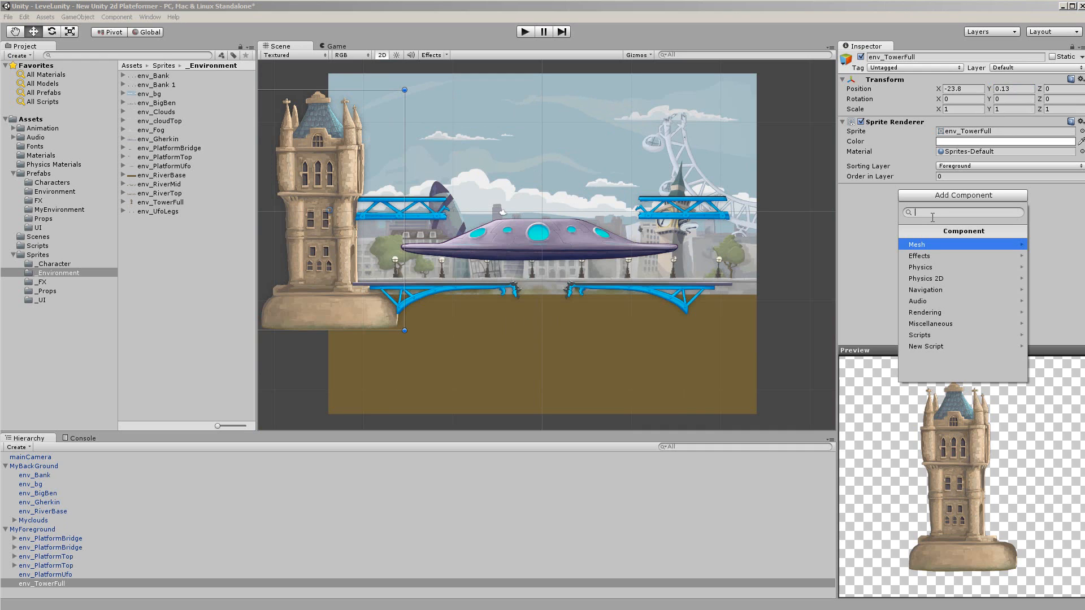
pyautogui.write('bo')
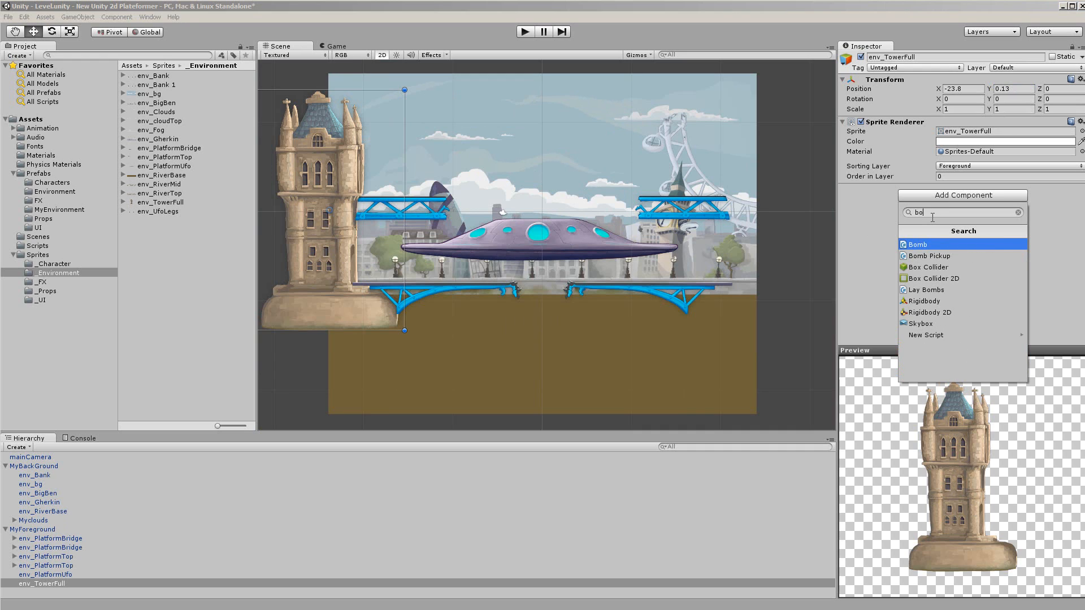
pyautogui.write('x')
pyautogui.click(917, 258)
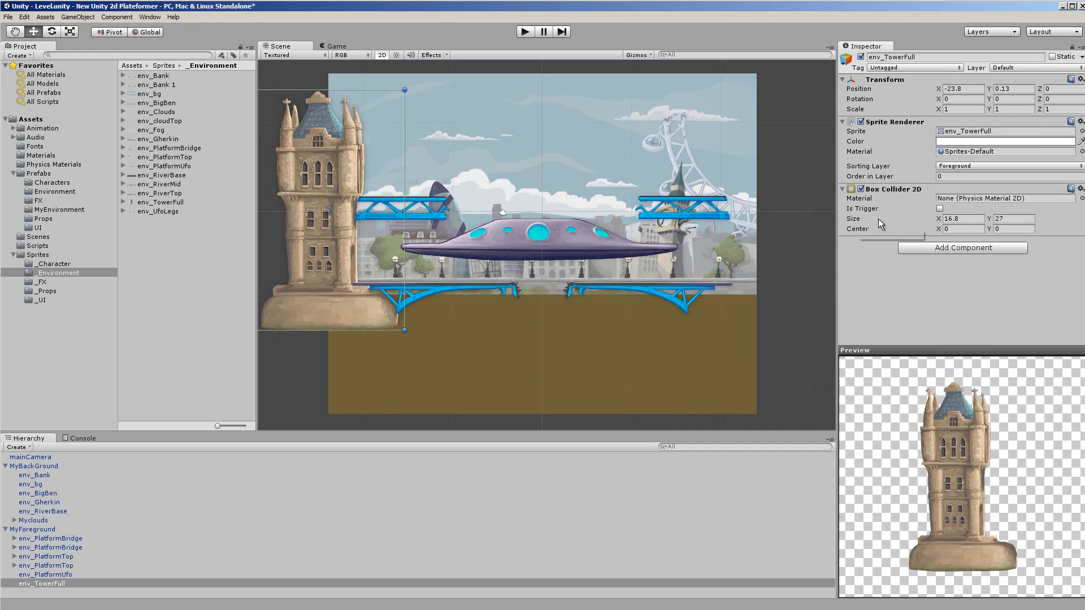
pyautogui.click(941, 220)
pyautogui.write('9.23')
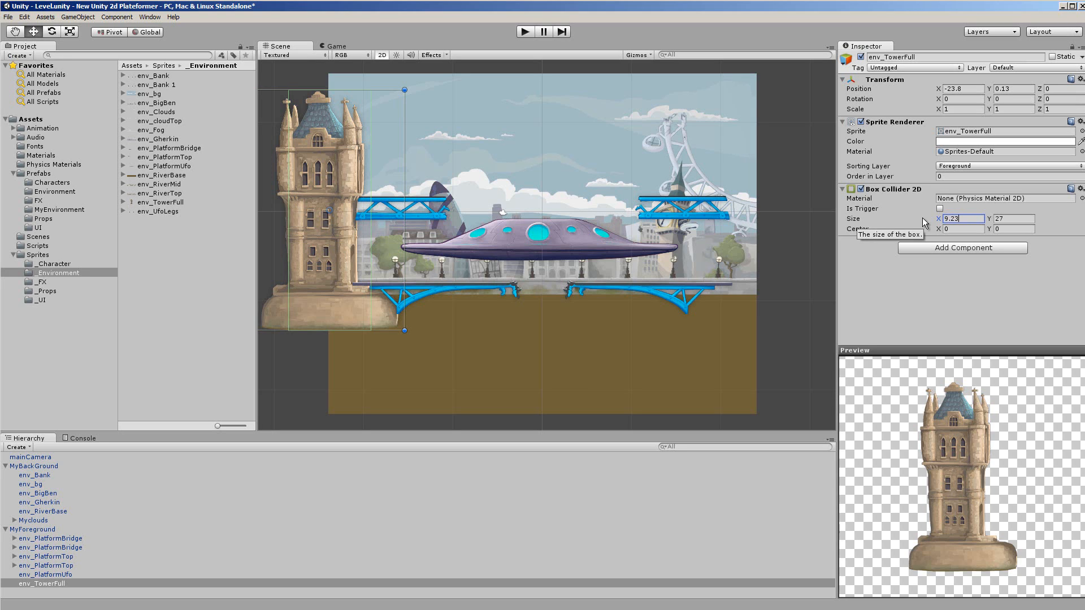
pyautogui.press('Tab')
pyautogui.write('2')
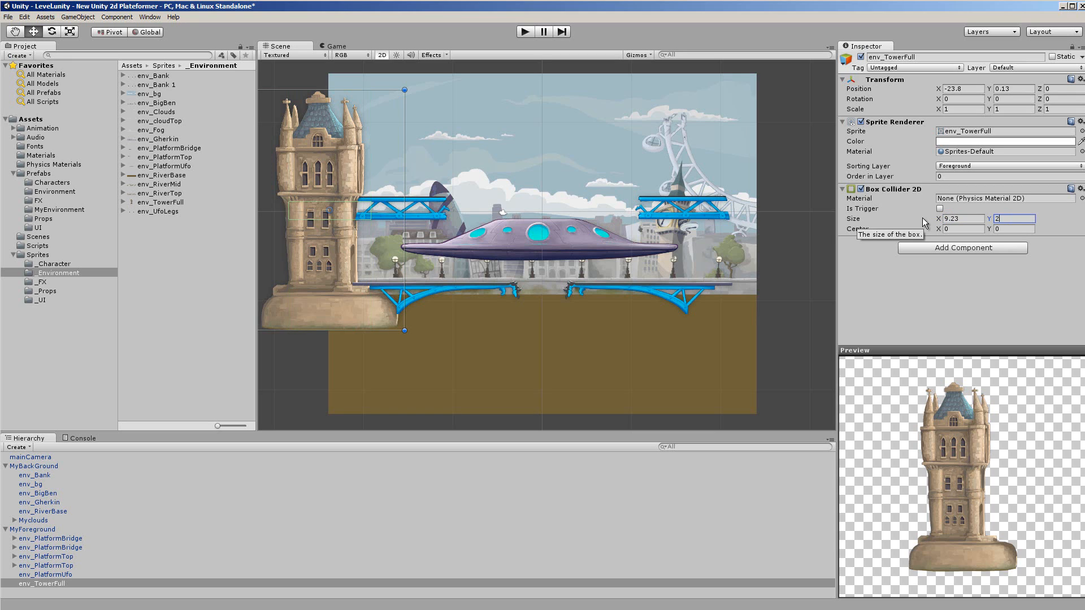
pyautogui.write('3.34')
pyautogui.click(922, 218)
# Set the center of the tower's box collider to X -1.11 and Y 1.44
pyautogui.click(881, 229)
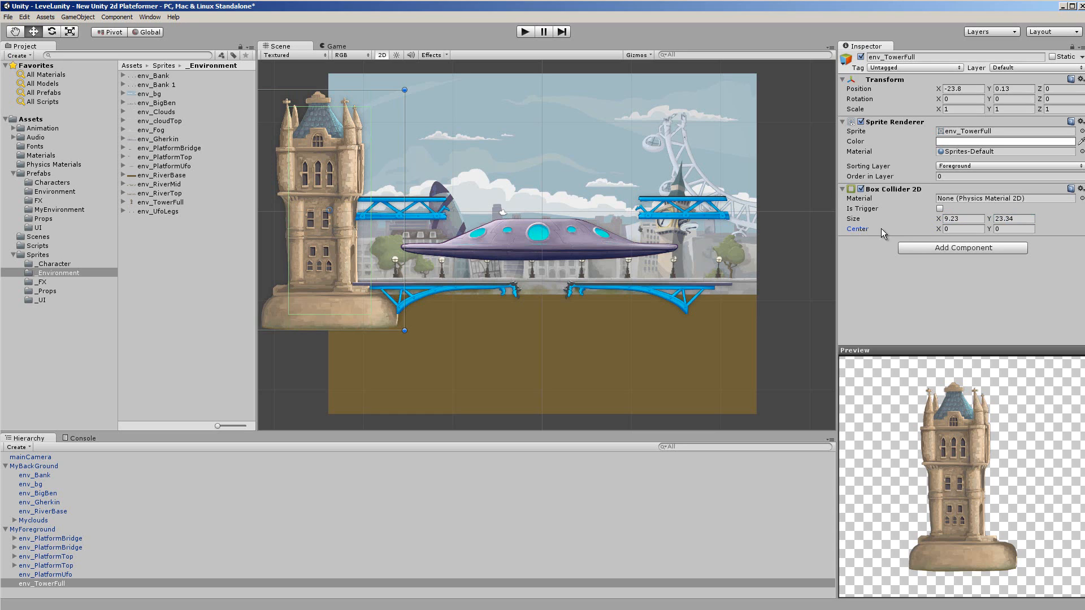
pyautogui.click(961, 228)
pyautogui.write('-1')
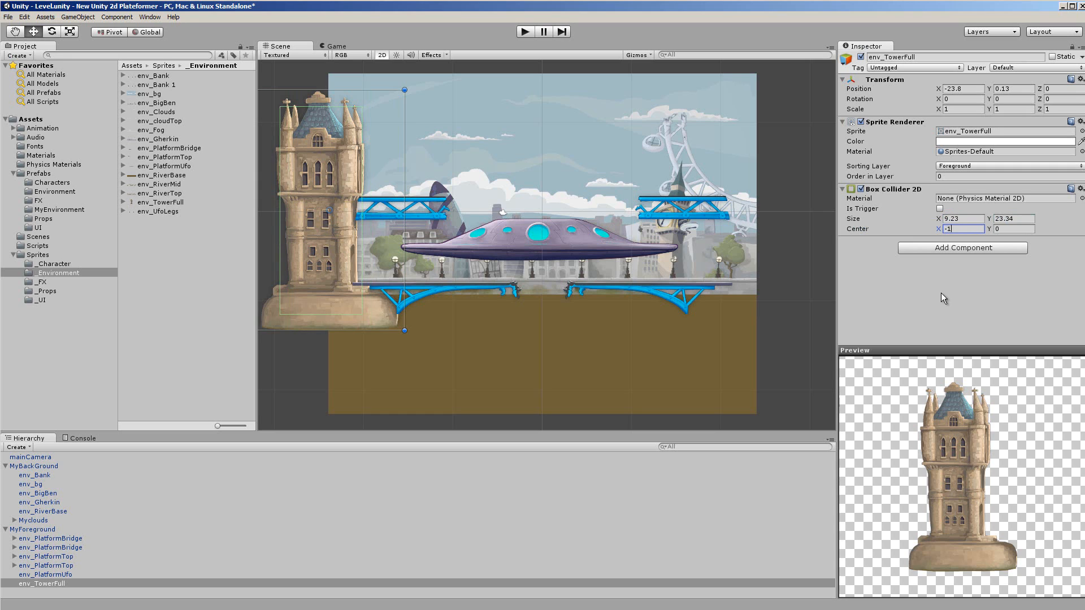
pyautogui.write('.11')
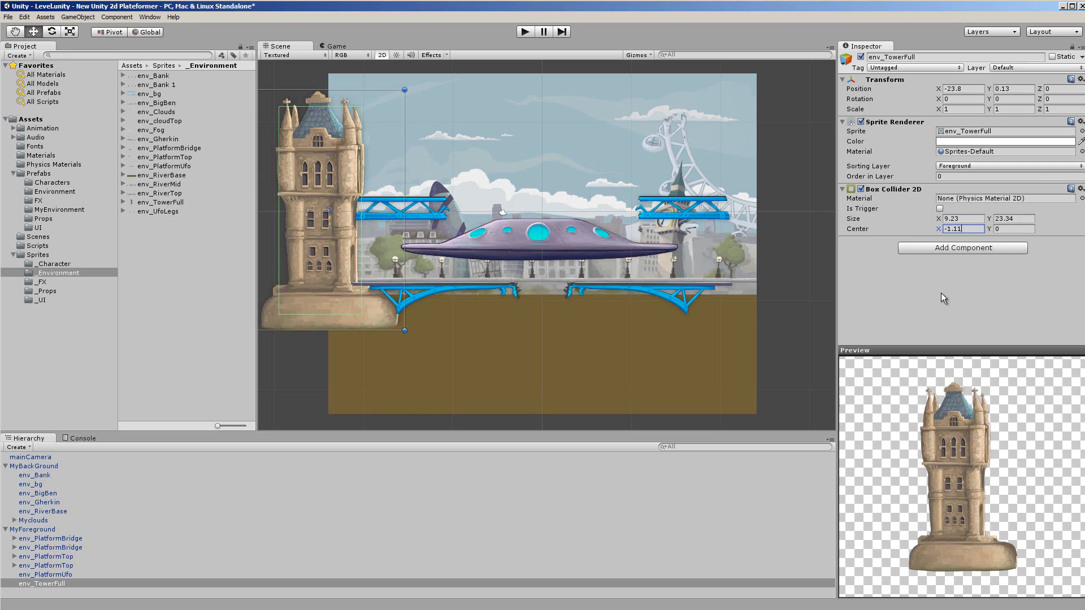
pyautogui.press('Tab')
pyautogui.write('1.44')
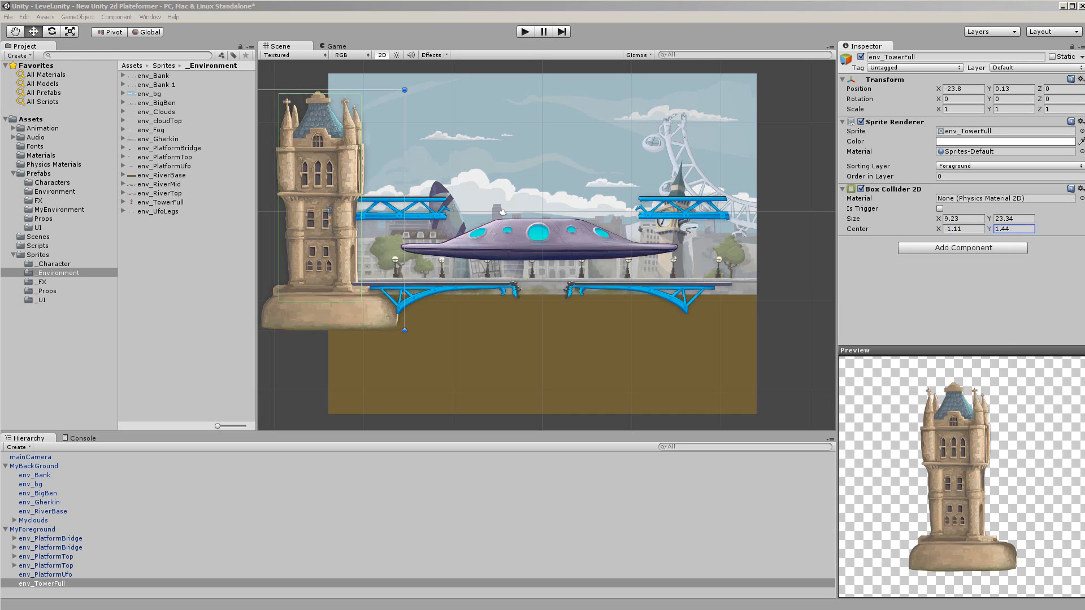
# Duplicate env_TowerFull within MyForeground and select the copy
pyautogui.rightClick(59, 585)
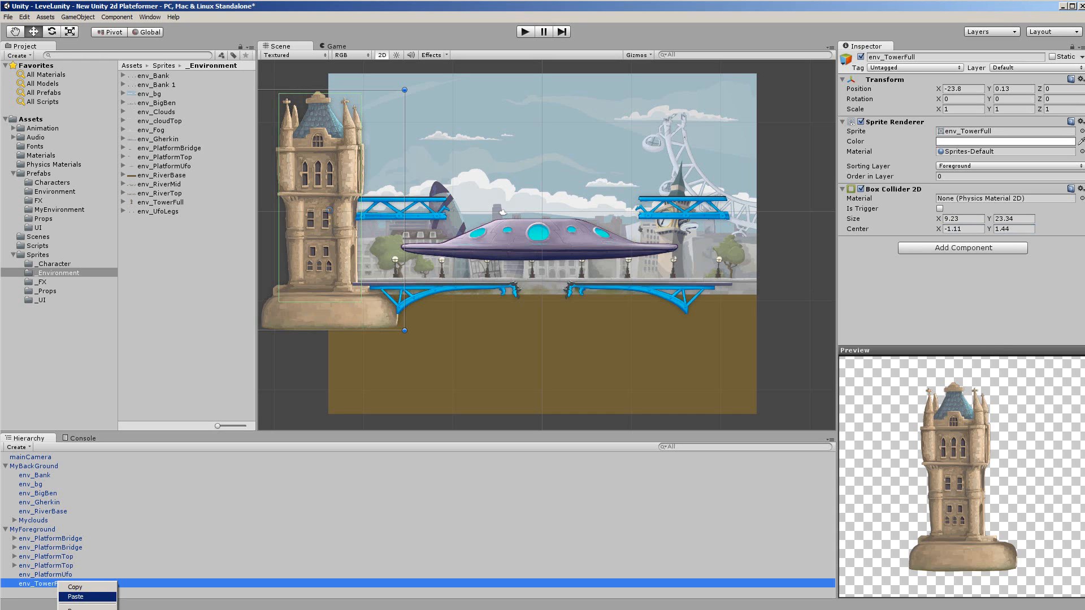
pyautogui.click(75, 607)
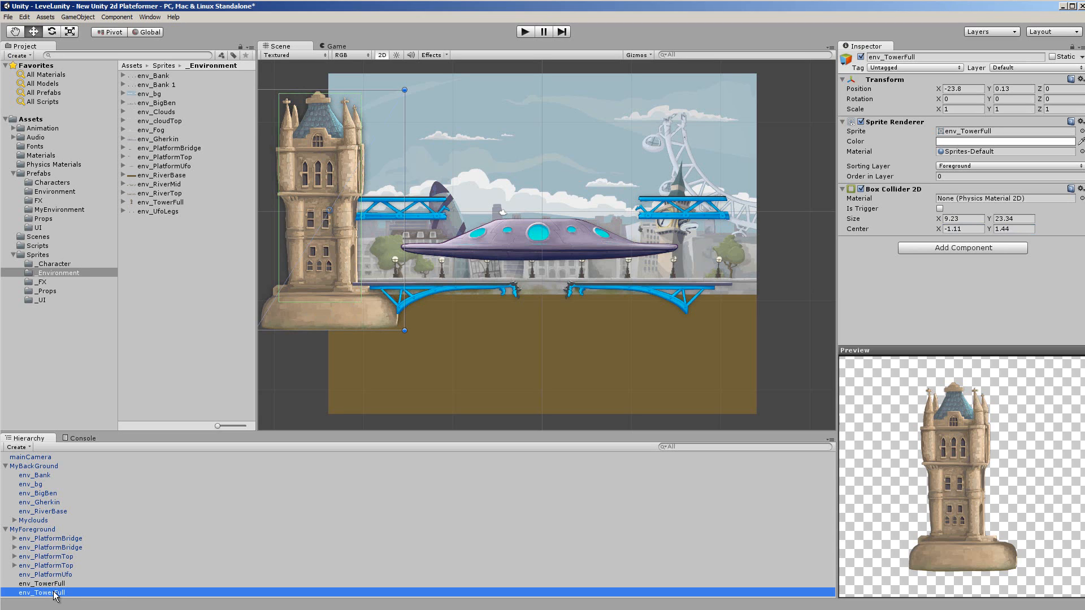
pyautogui.click(55, 593)
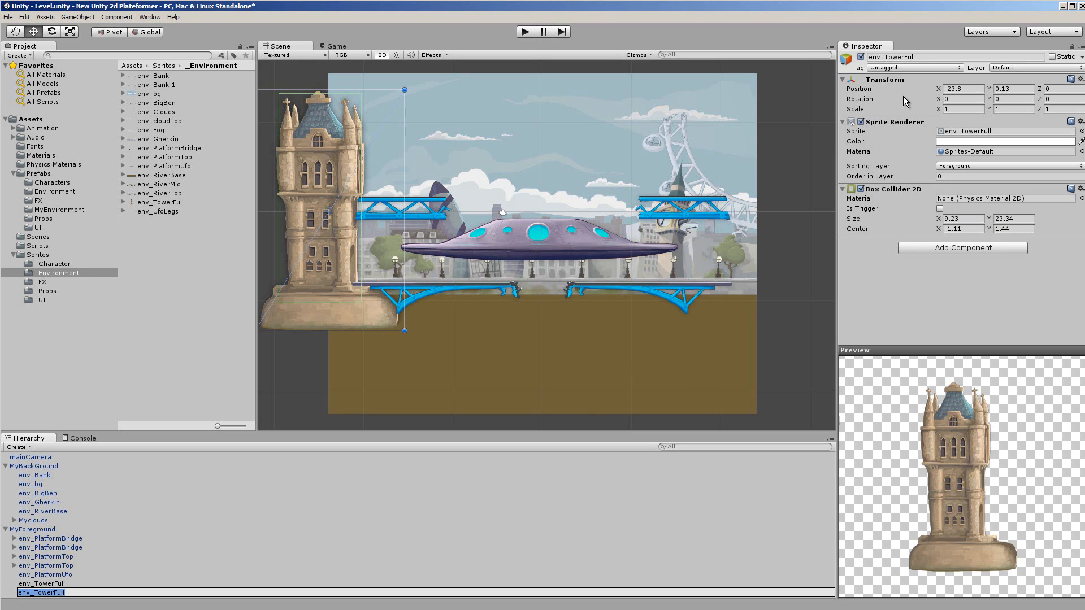
# Place the duplicated tower at X position 23.8 and mirror it with an X scale of -1
pyautogui.click(964, 89)
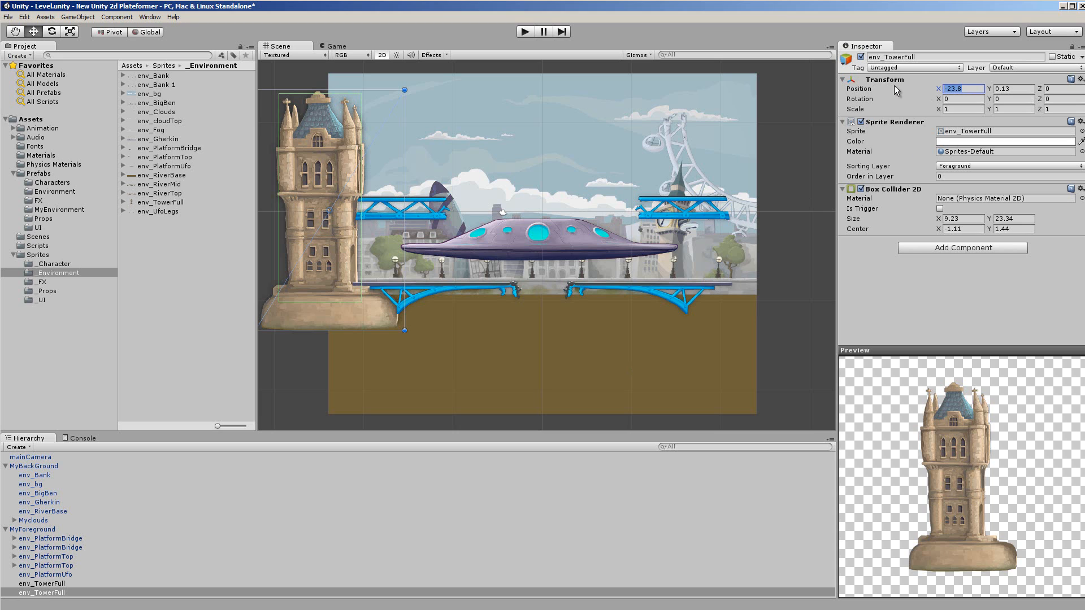
pyautogui.write('23')
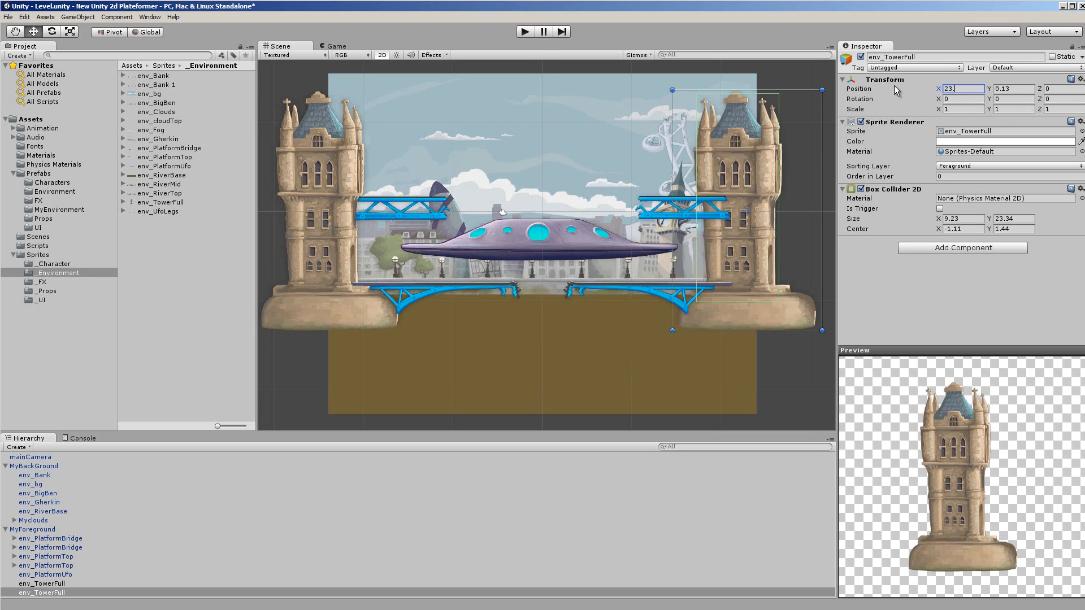
pyautogui.write('.8')
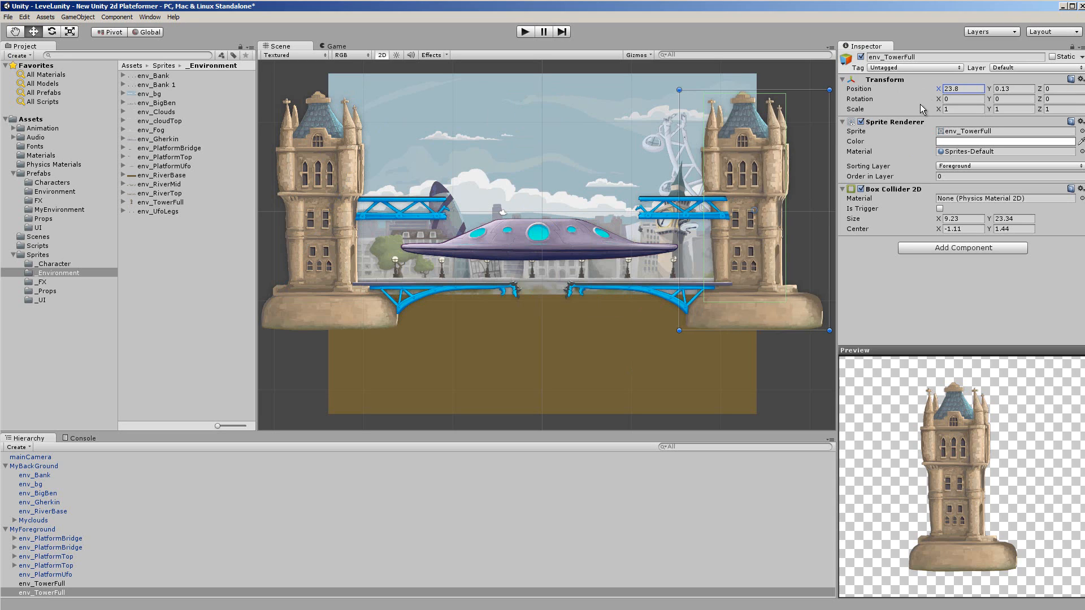
pyautogui.click(953, 109)
pyautogui.write('-1')
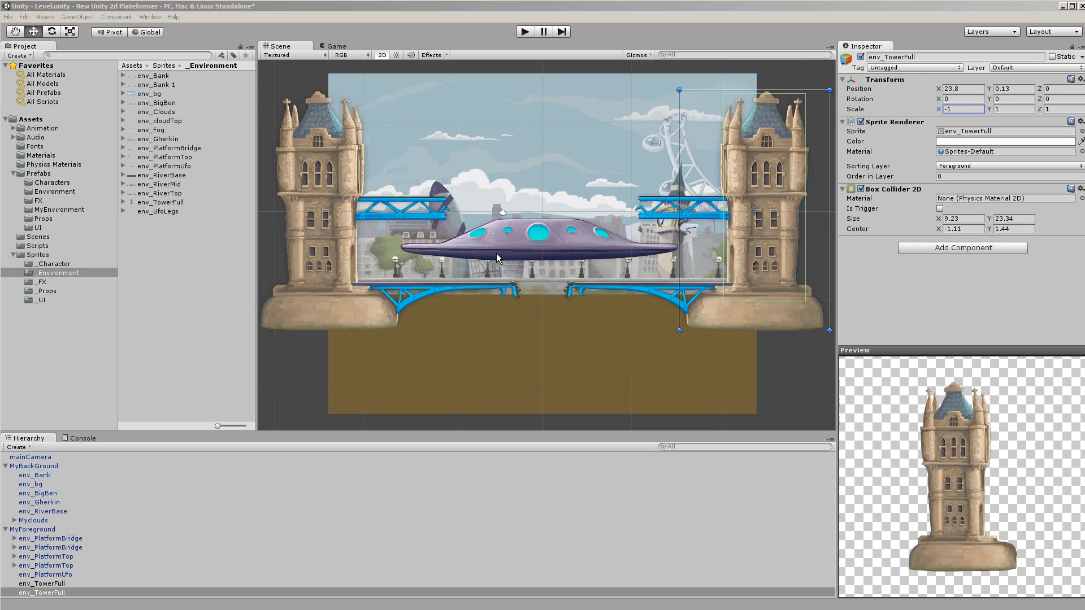
# Add the env_UfoLegs sprite to MyForeground on the Foreground sorting layer and save the scene
pyautogui.click(167, 211)
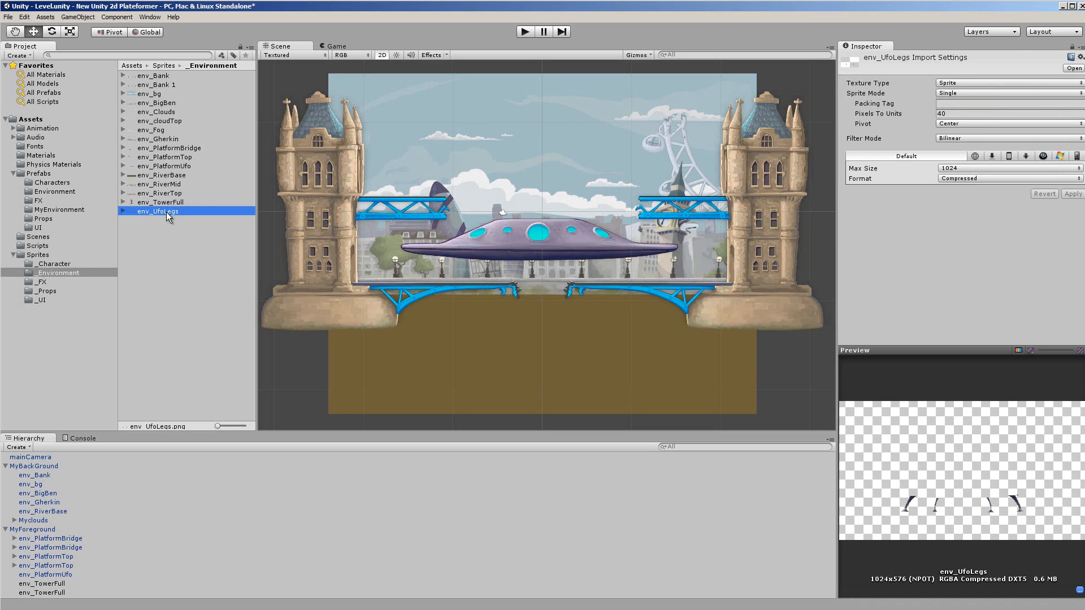
pyautogui.moveTo(166, 212); pyautogui.dragTo(49, 530)
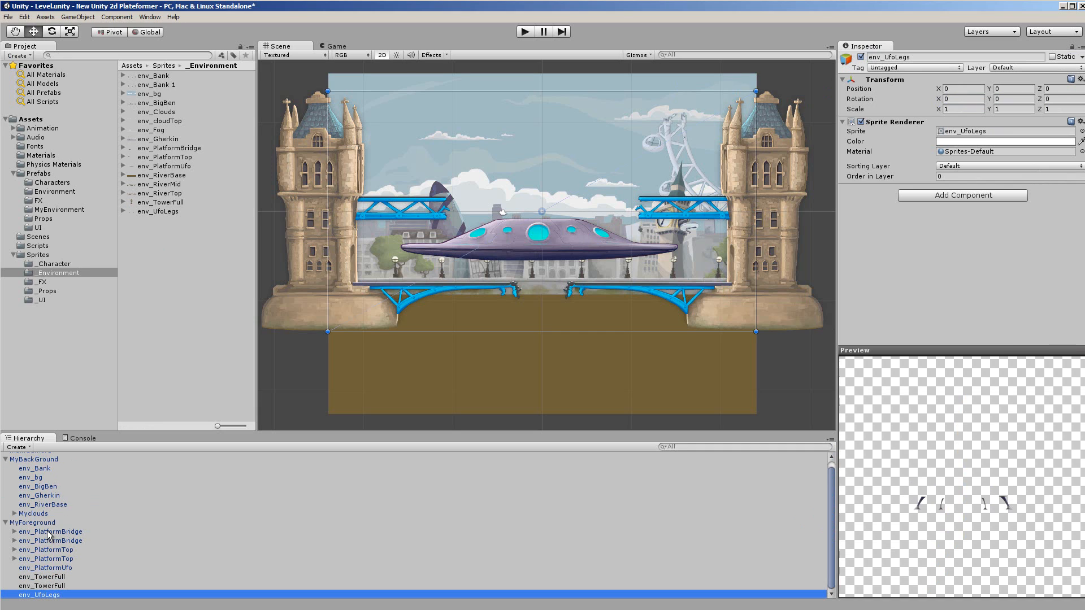
pyautogui.click(974, 168)
pyautogui.click(964, 206)
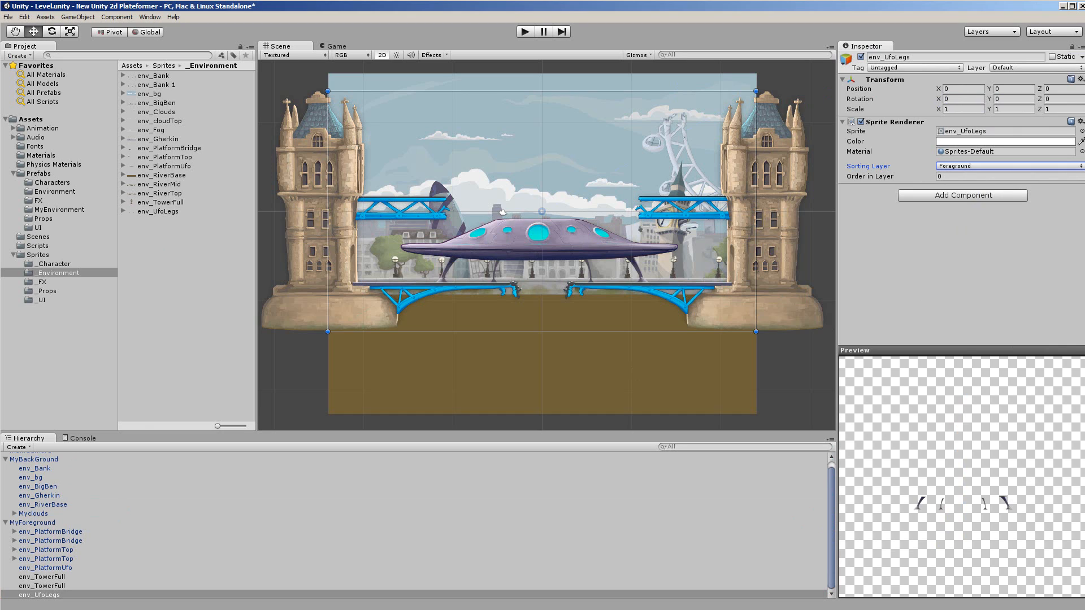
pyautogui.hotkey('ctrl', 's')
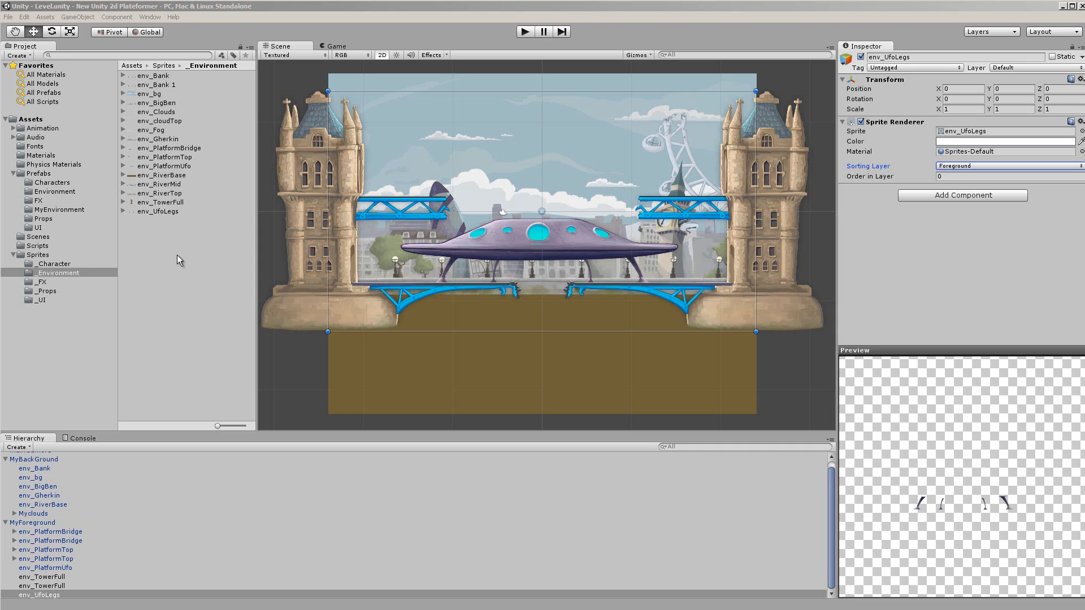
# Add the env_cloudTop sprite to MyForeground and assign it to the Foreground sorting layer
pyautogui.click(159, 121)
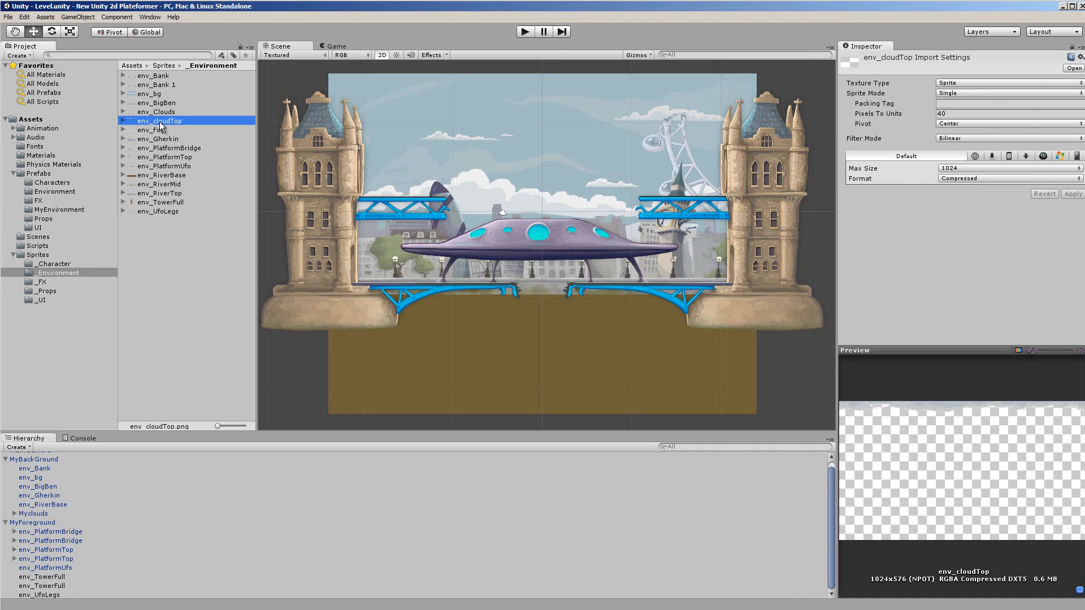
pyautogui.moveTo(160, 121)
pyautogui.mouseDown()
pyautogui.moveTo(151, 376)
pyautogui.moveTo(97, 486)
pyautogui.moveTo(54, 529)
pyautogui.mouseUp()
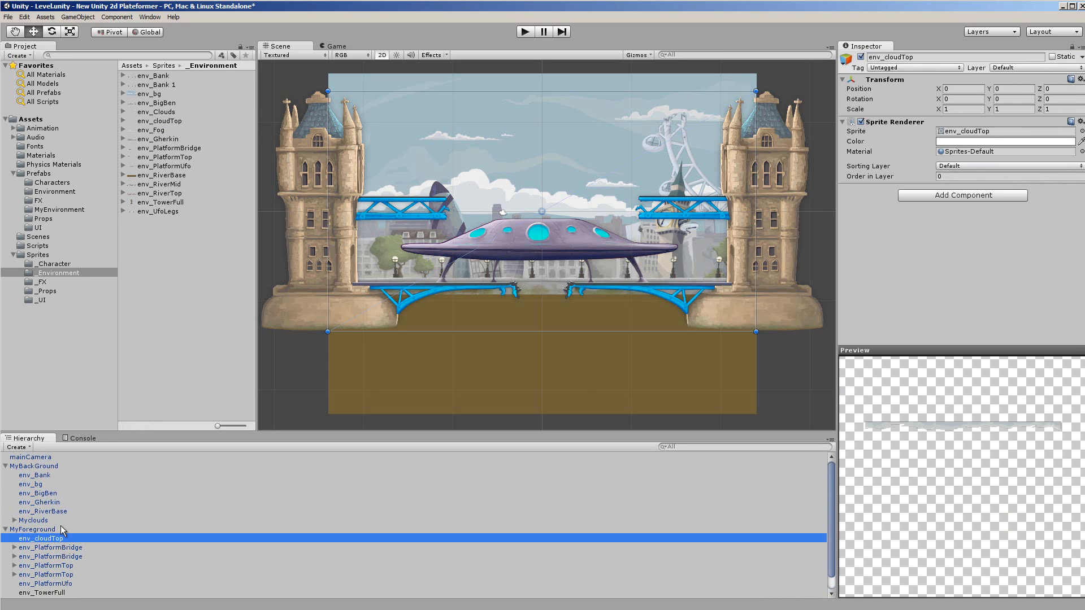
pyautogui.click(1001, 168)
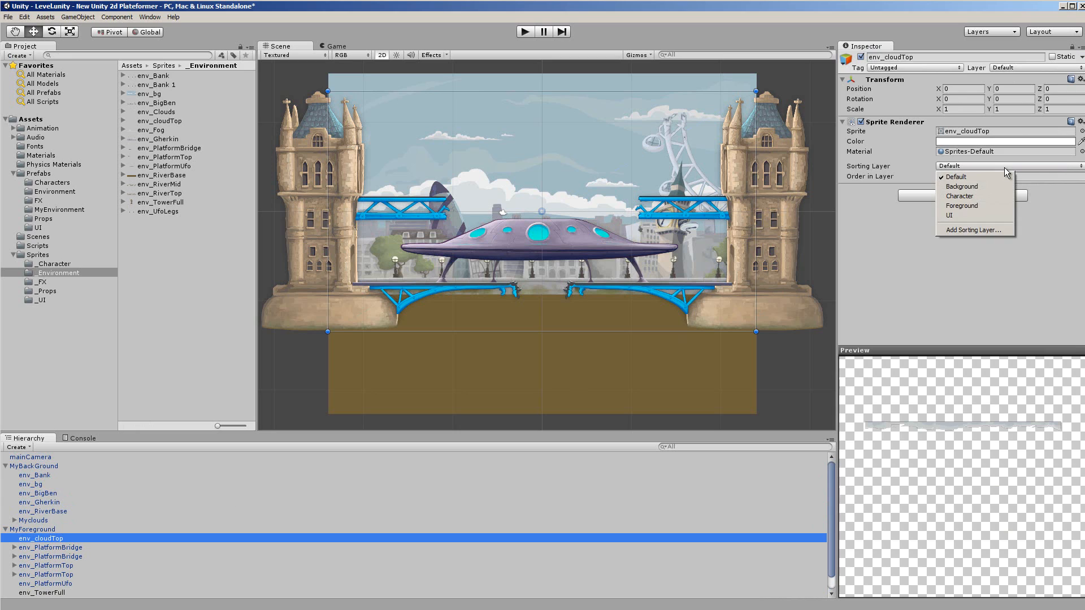
pyautogui.click(971, 206)
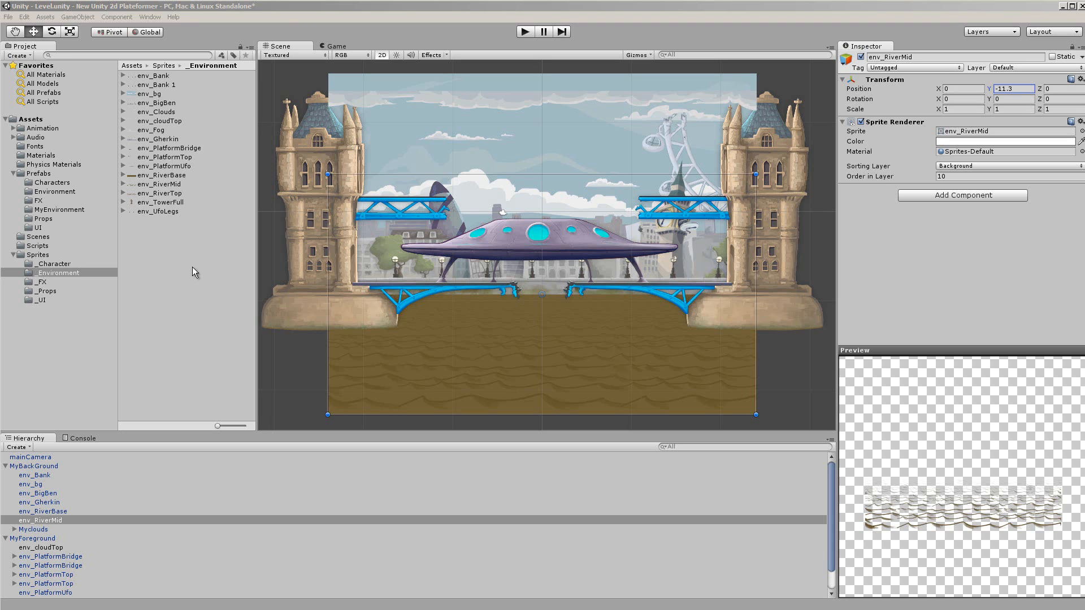
# Add a second env_RiverMid sprite to MyBackGround and position it at X 38 and Y -11.3
pyautogui.click(161, 186)
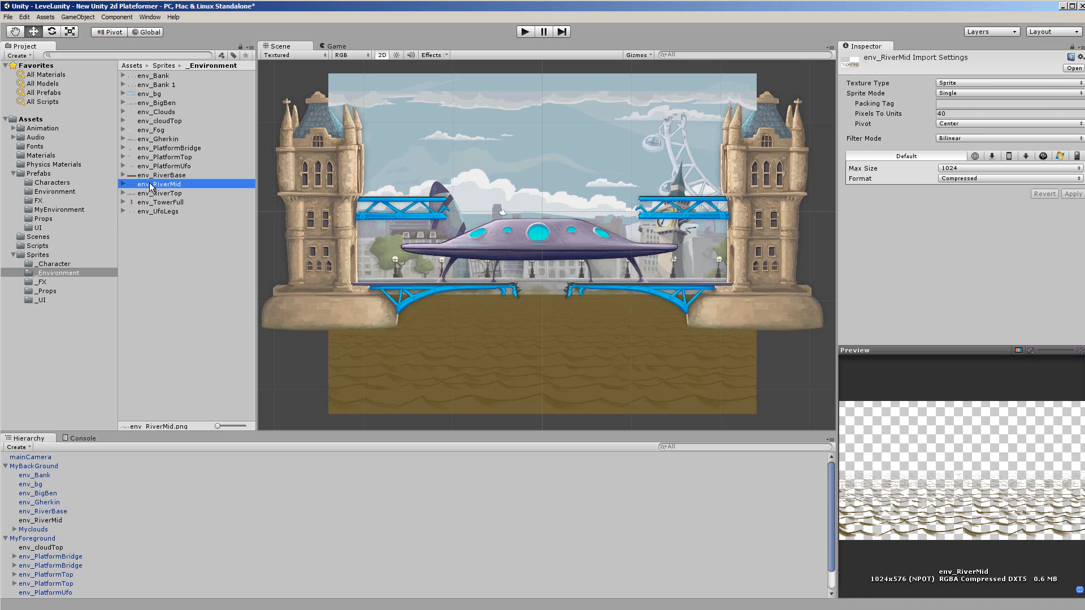
pyautogui.moveTo(151, 187); pyautogui.dragTo(42, 466)
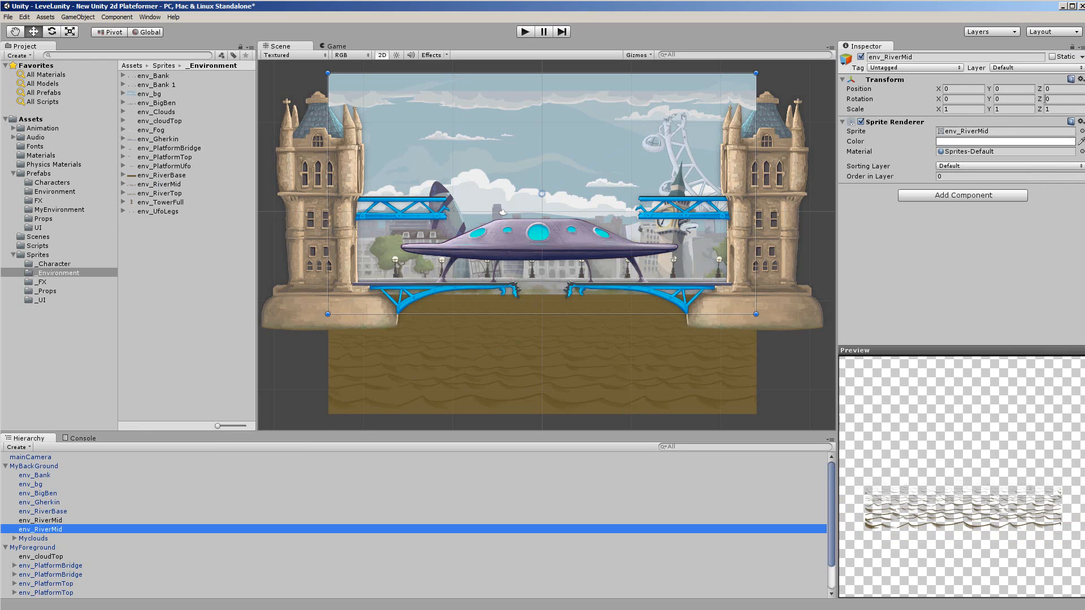
pyautogui.click(999, 90)
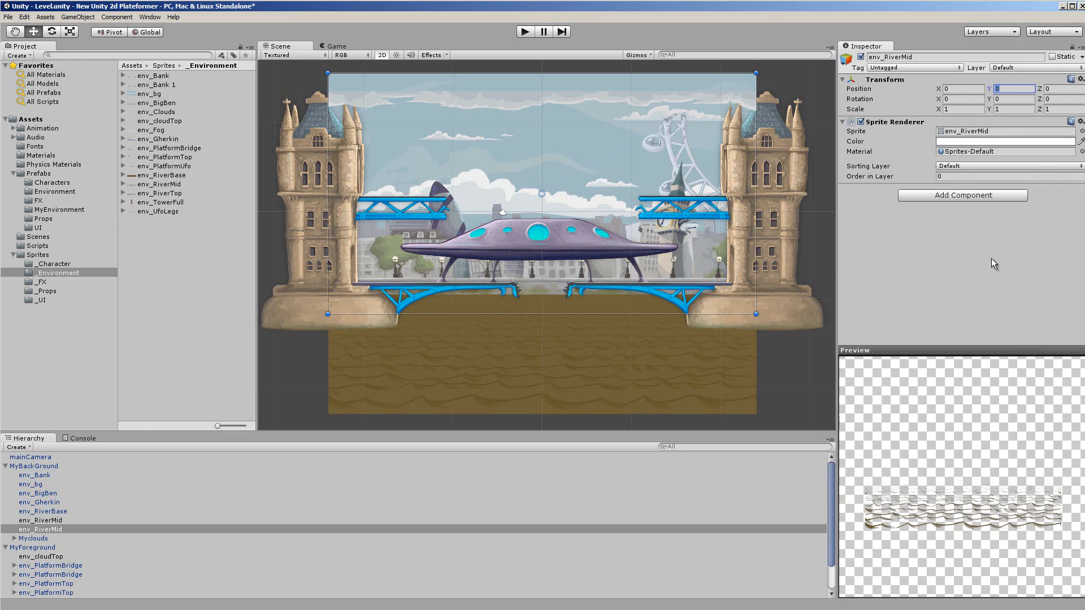
pyautogui.write('-1')
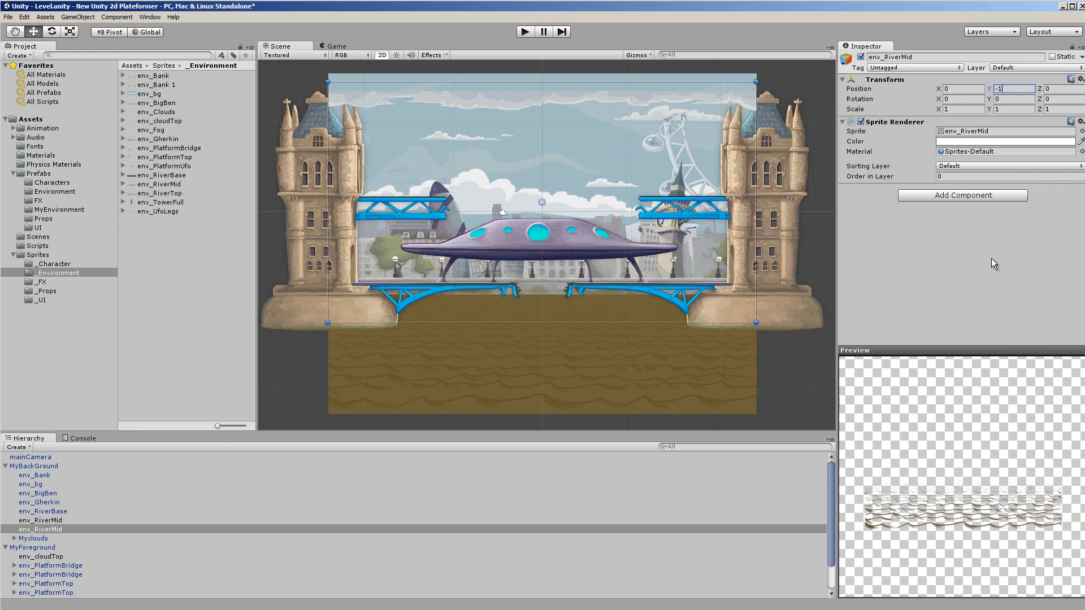
pyautogui.write('1.3')
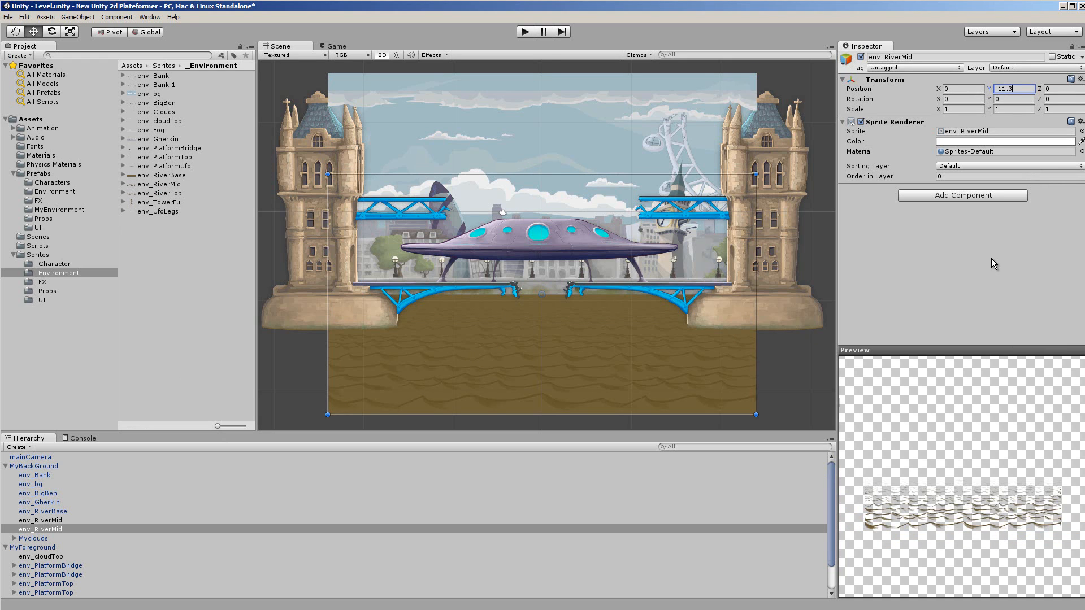
pyautogui.click(952, 89)
pyautogui.write('38')
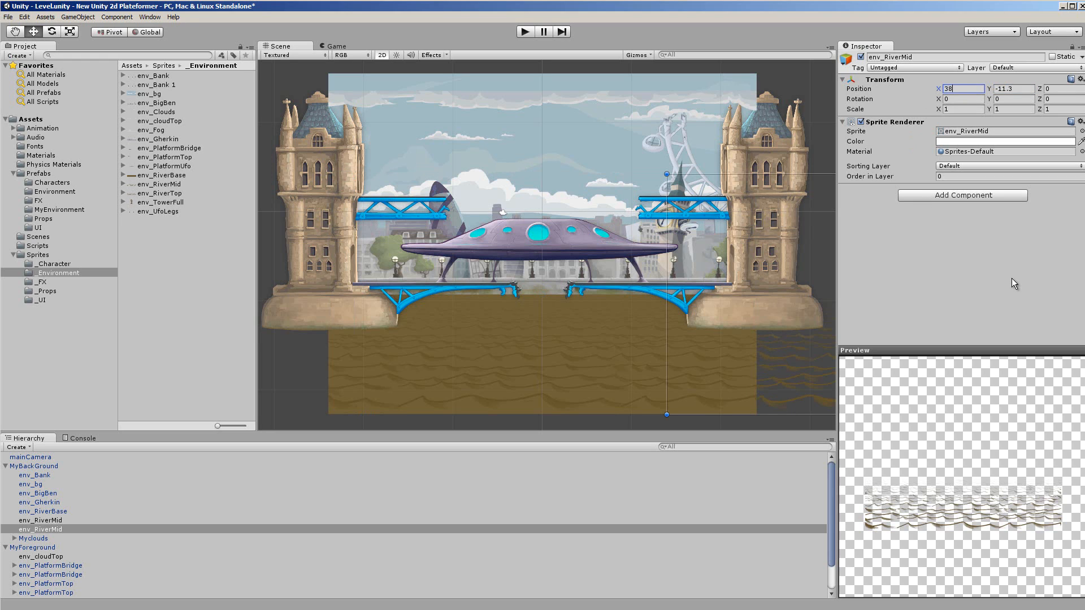
# Set the second env_RiverMid's X position to 38.4 and assign it to the Background sorting layer with Order in Layer 10
pyautogui.write('.4')
pyautogui.click(985, 165)
pyautogui.click(978, 187)
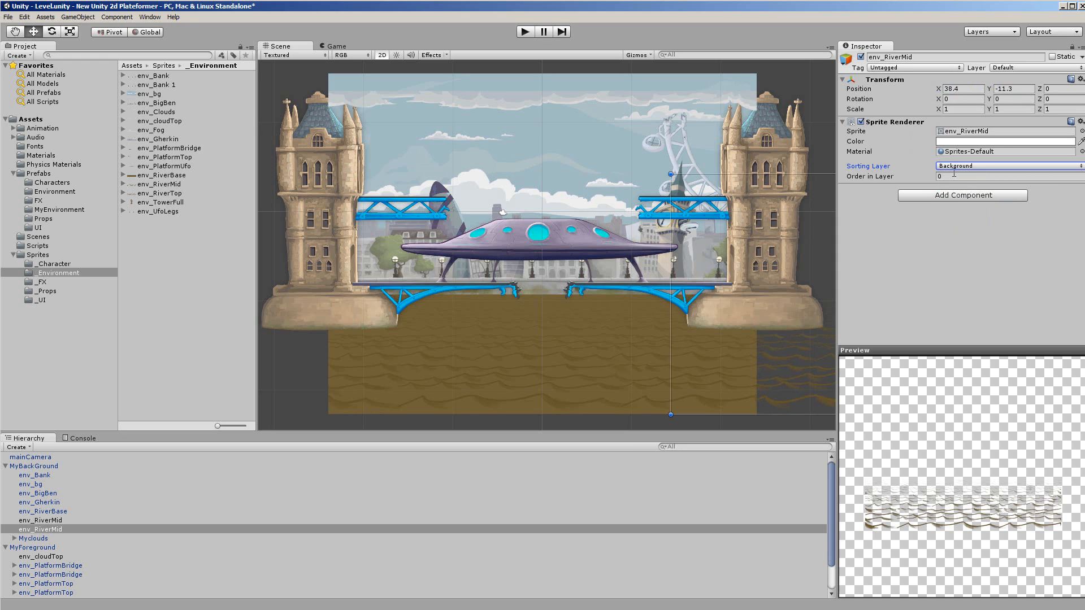
pyautogui.click(953, 176)
pyautogui.write('10')
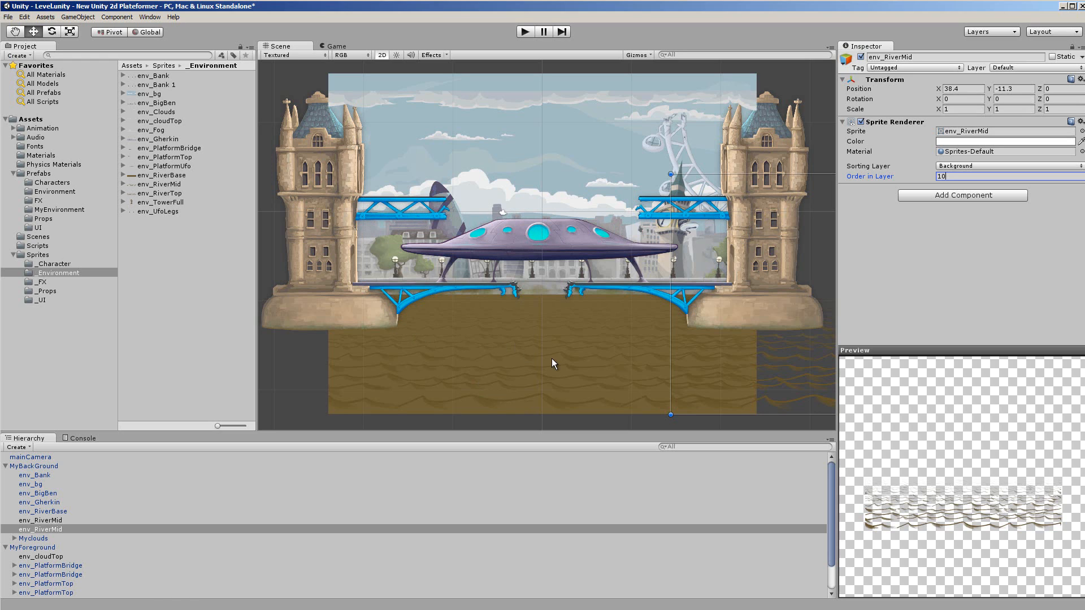
pyautogui.click(40, 521)
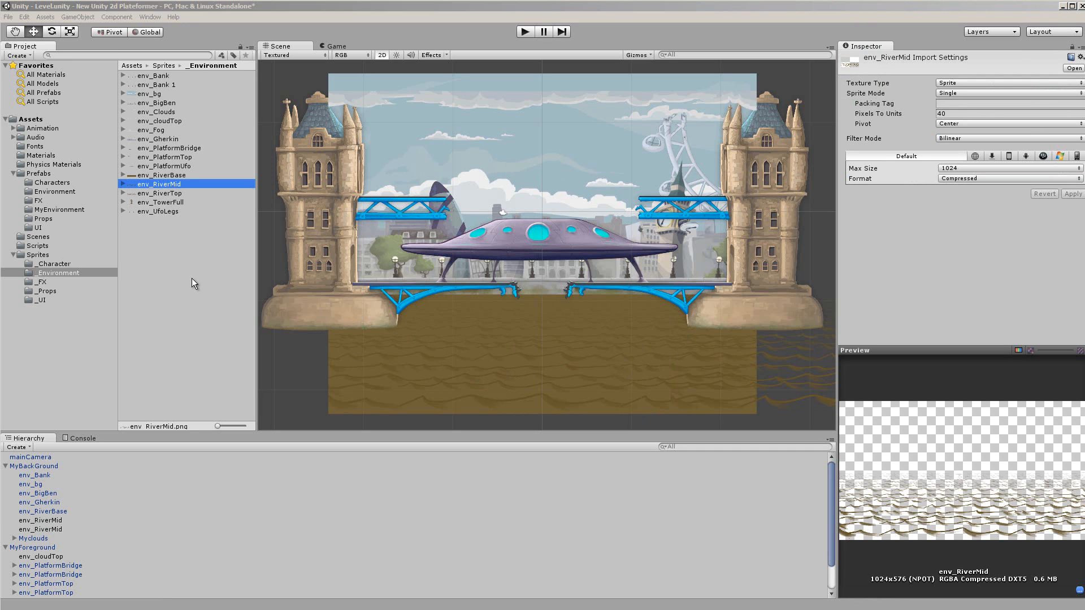
# Add the env_RiverTop sprite to MyBackGround on the Background sorting layer with Order in Layer 10
pyautogui.click(165, 195)
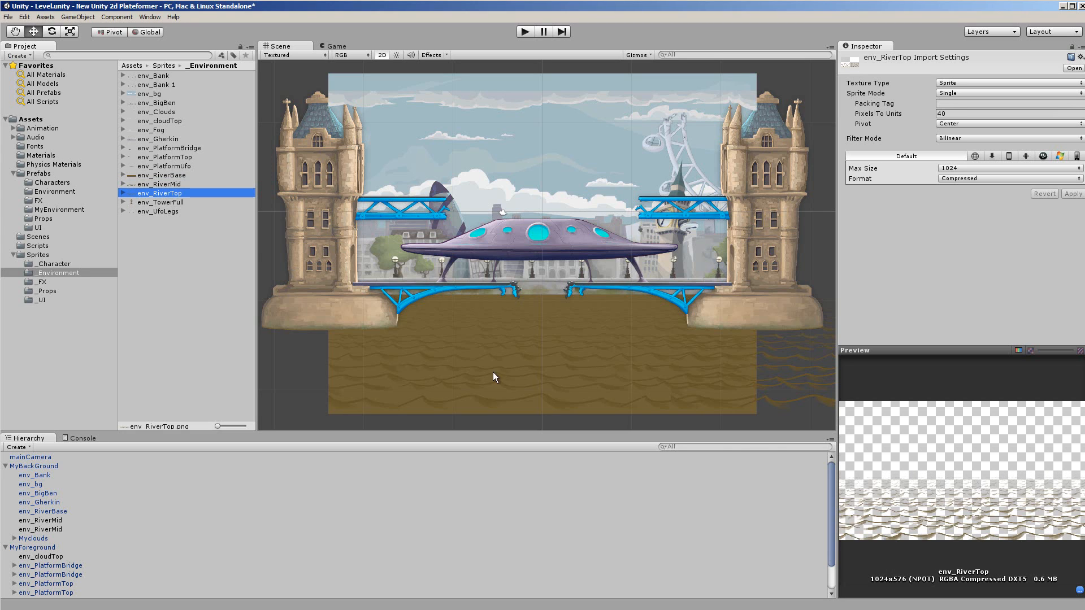
pyautogui.click(173, 185)
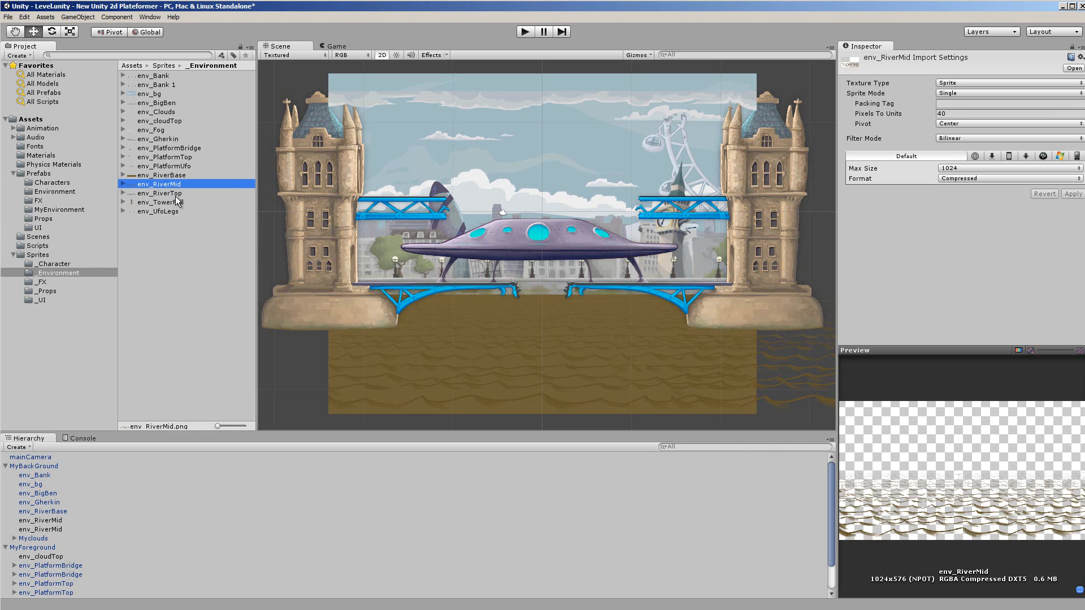
pyautogui.click(176, 195)
pyautogui.moveTo(176, 195); pyautogui.dragTo(56, 466)
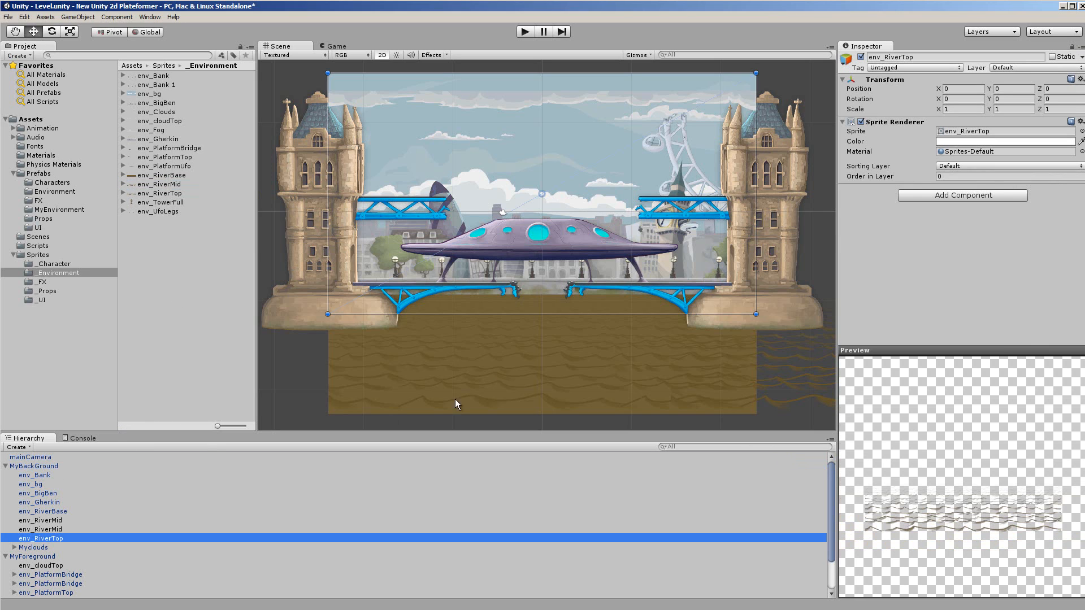
pyautogui.click(968, 167)
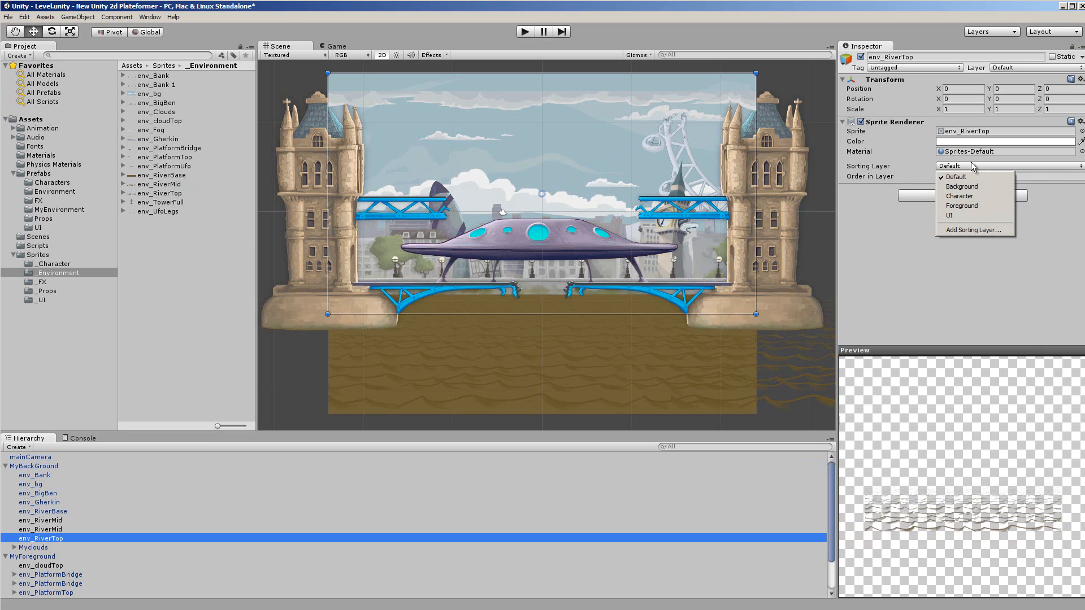
pyautogui.click(961, 186)
pyautogui.press('Tab')
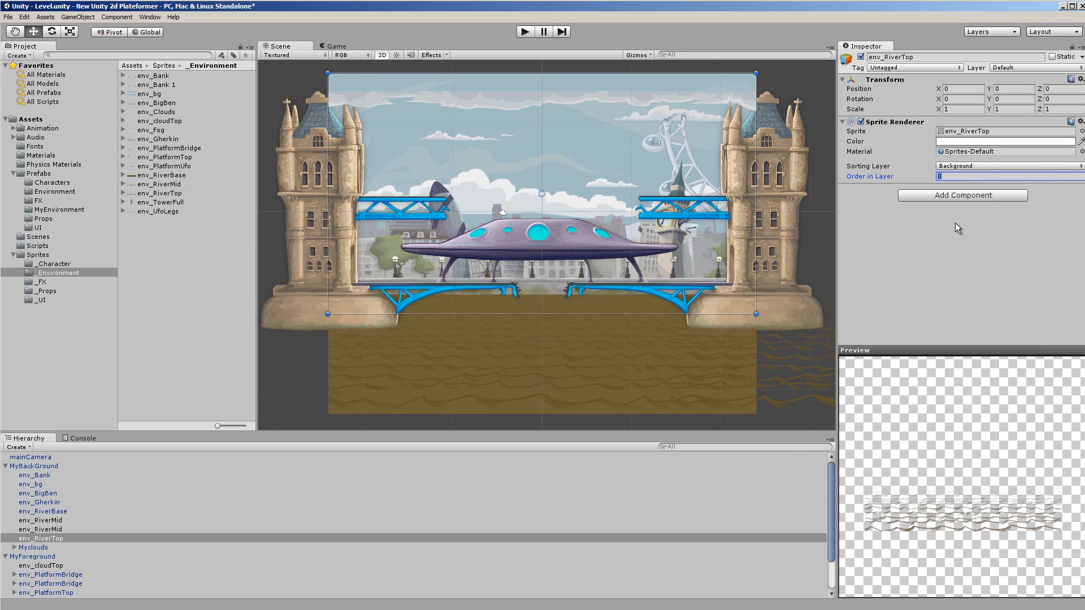
pyautogui.write('10')
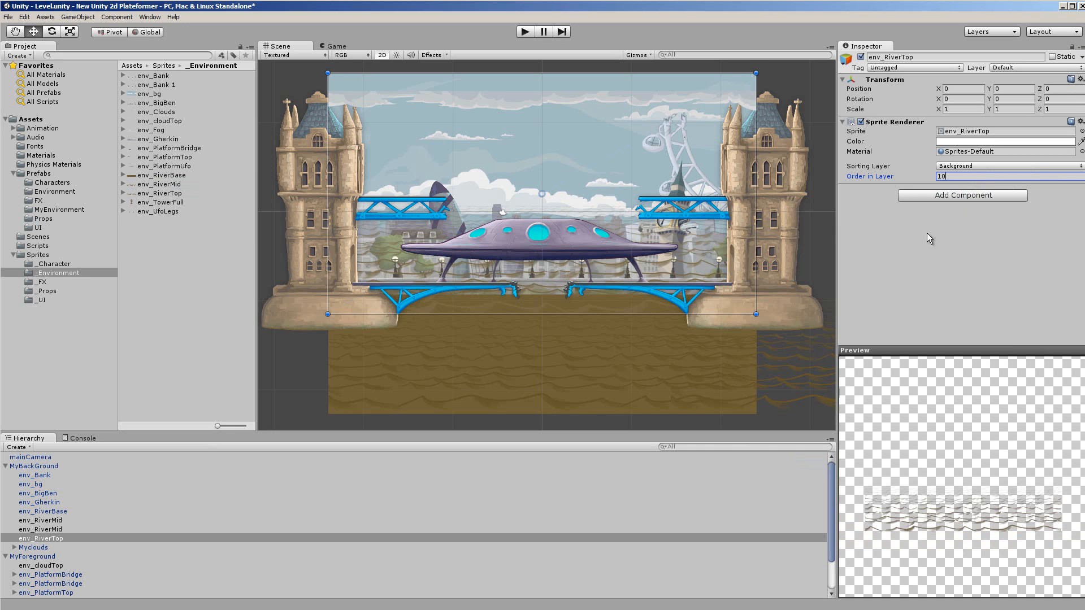
# Set env_RiverTop's Y position to -11.22 and its Order in Layer to 11
pyautogui.moveTo(1008, 89); pyautogui.dragTo(975, 91)
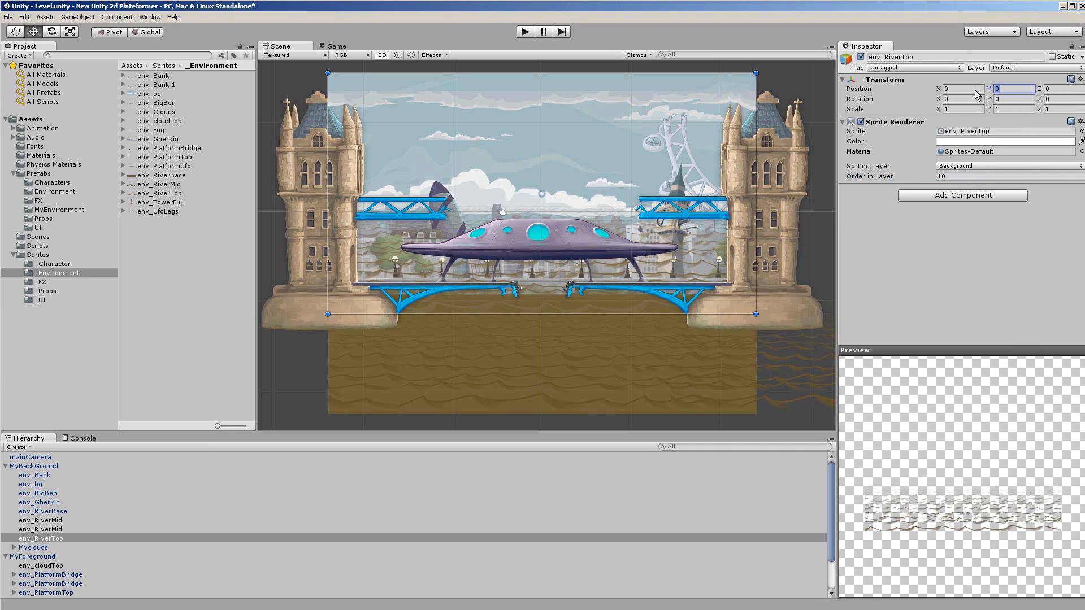
pyautogui.write('0')
pyautogui.write('11')
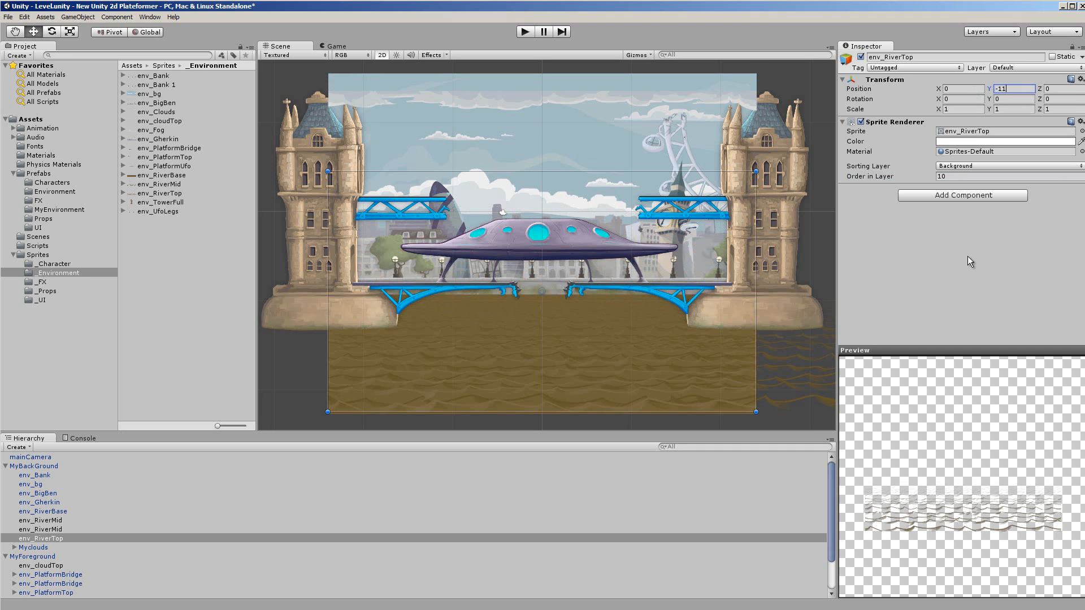
pyautogui.write('.22')
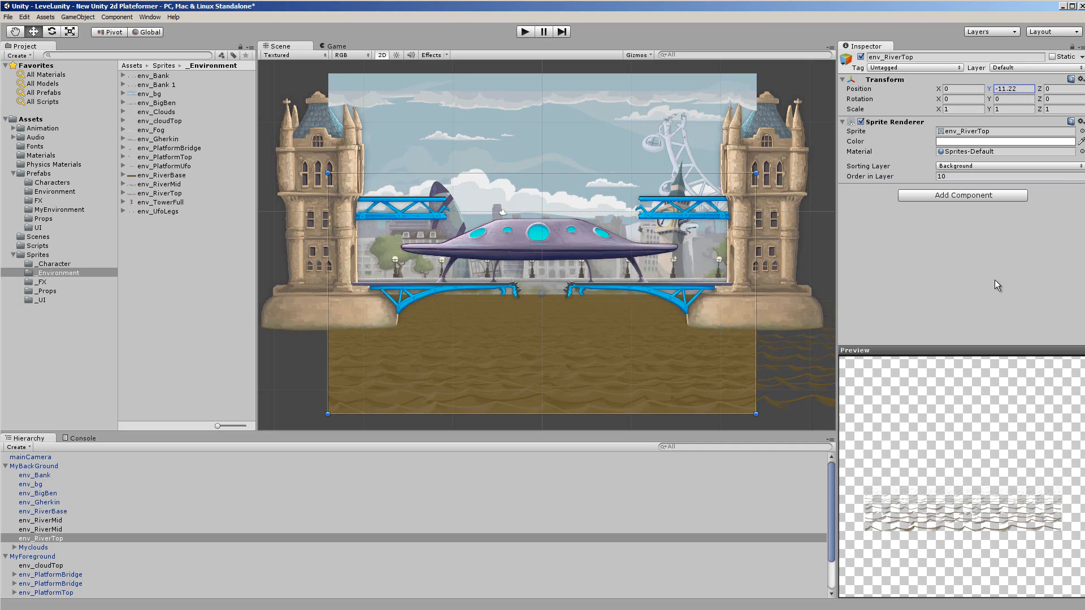
pyautogui.moveTo(877, 178); pyautogui.dragTo(881, 178)
pyautogui.click(930, 178)
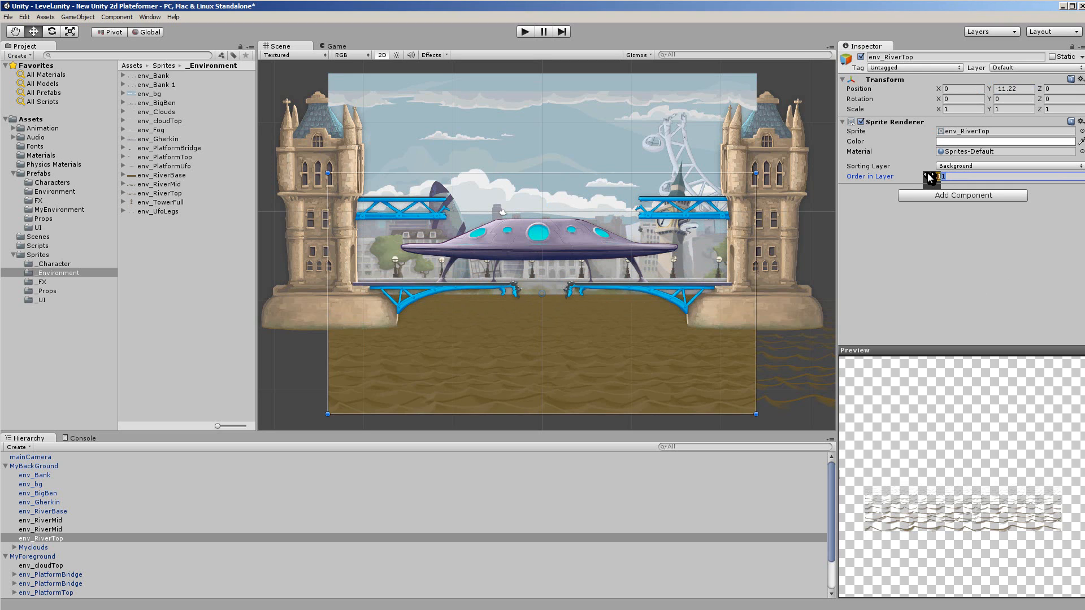
pyautogui.write('10')
pyautogui.press('BackSpace')
pyautogui.write('1')
# Add a second env_RiverTop sprite to MyBackGround on the Background sorting layer with Order in Layer 11
pyautogui.moveTo(158, 196); pyautogui.dragTo(46, 465)
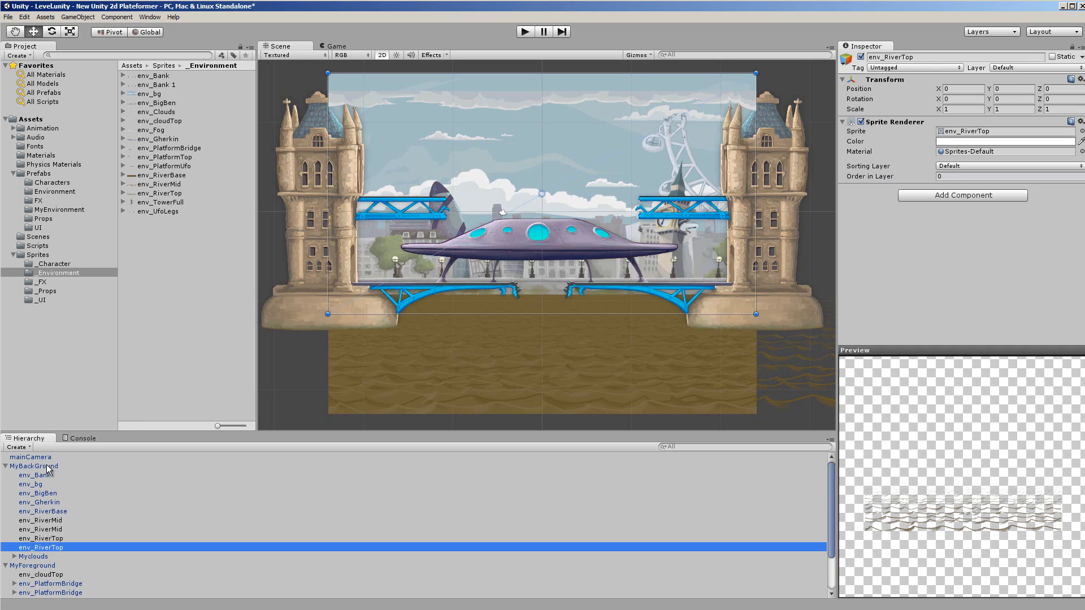
pyautogui.click(44, 547)
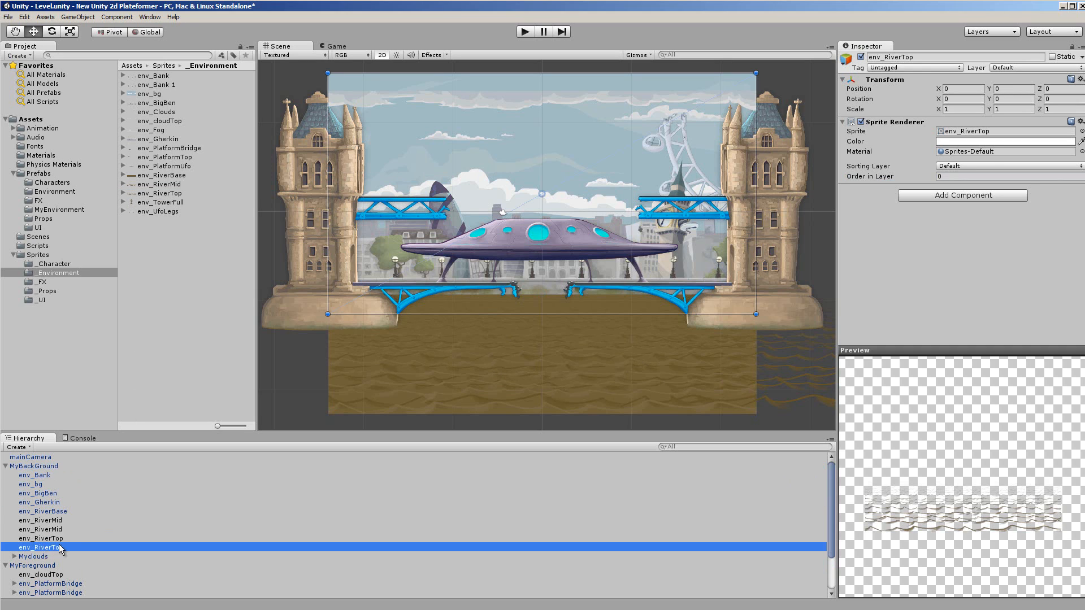
pyautogui.click(990, 165)
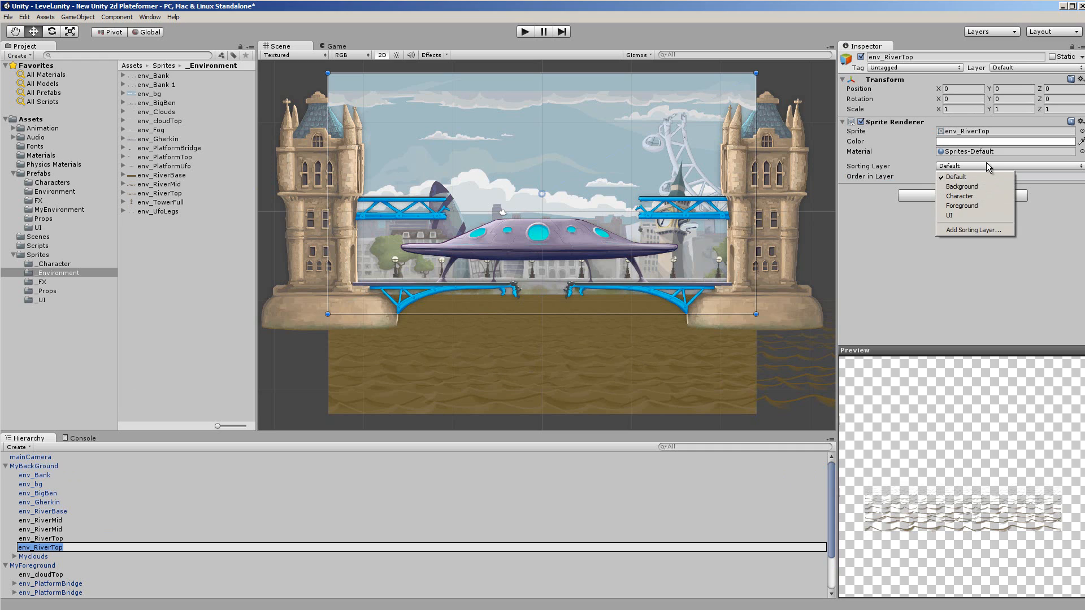
pyautogui.click(959, 187)
pyautogui.click(956, 177)
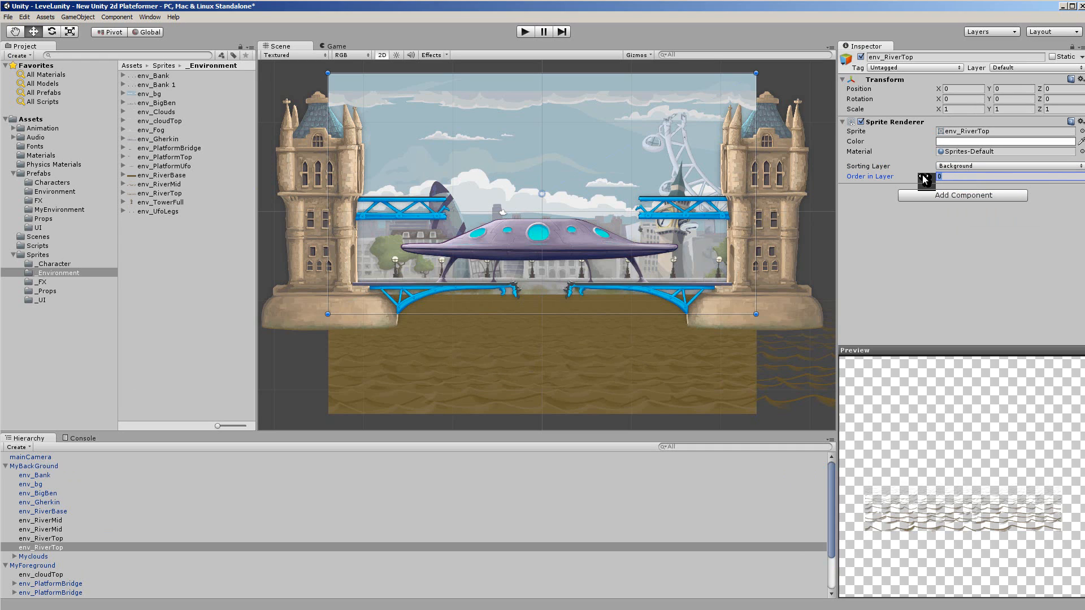
pyautogui.write('11')
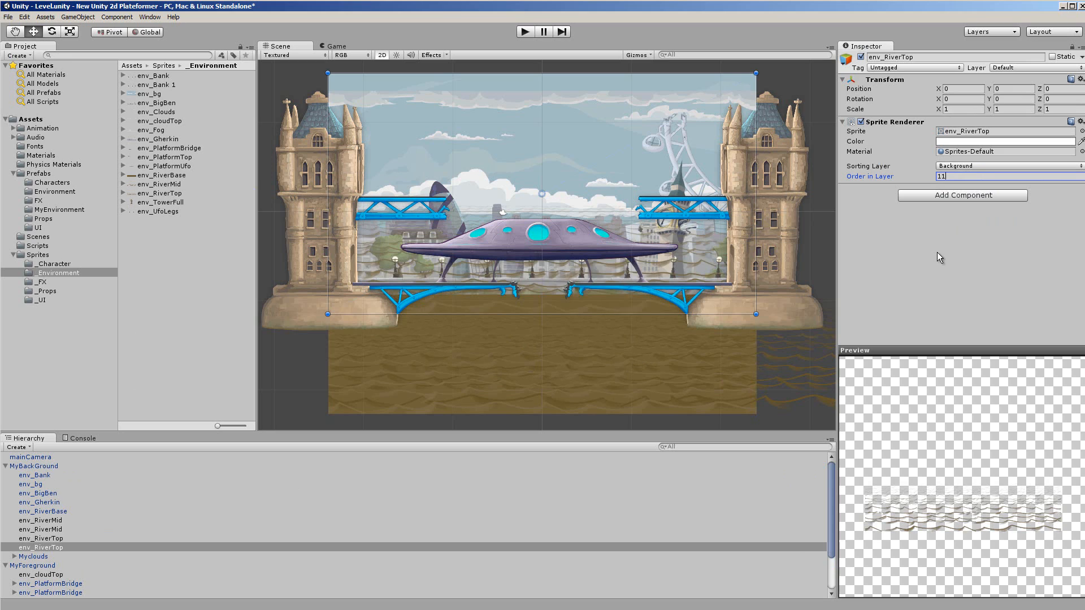
# Position the second env_RiverTop sprite at X 47.9 and Y -11.22
pyautogui.click(1000, 89)
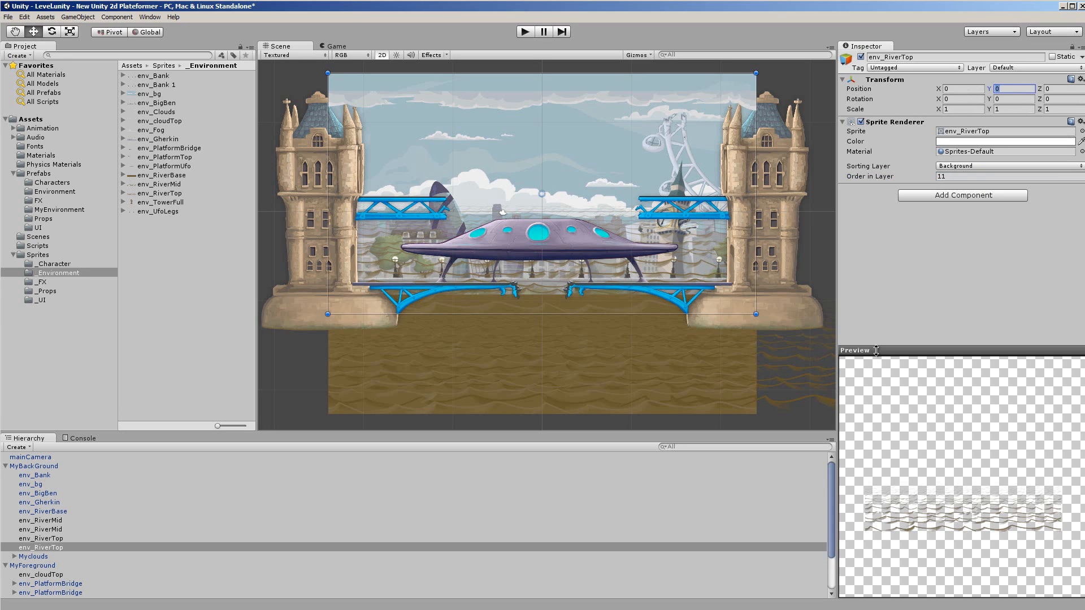
pyautogui.write('-11')
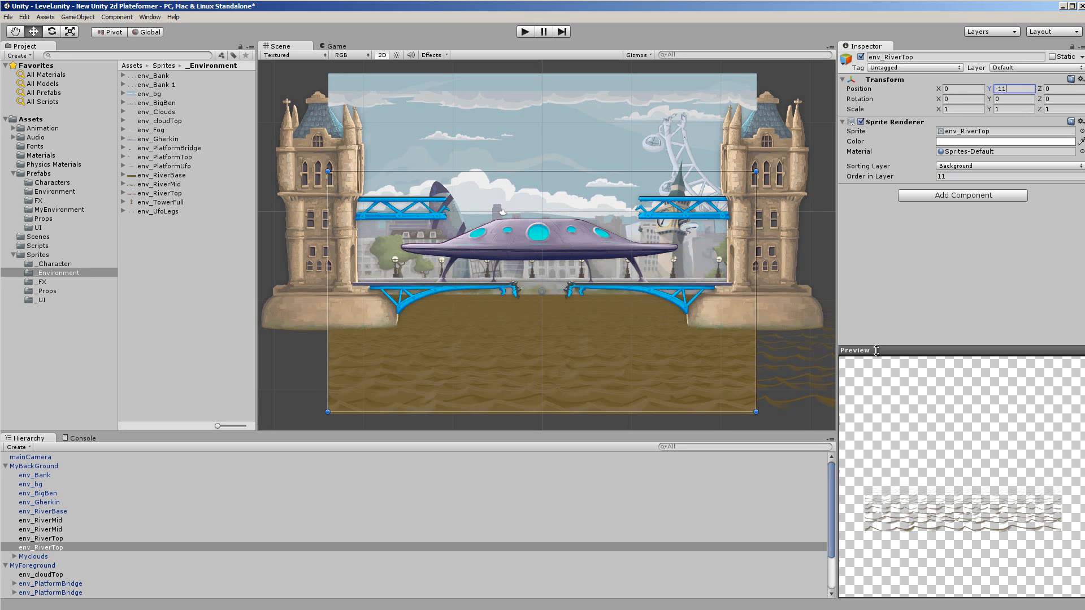
pyautogui.write('.22')
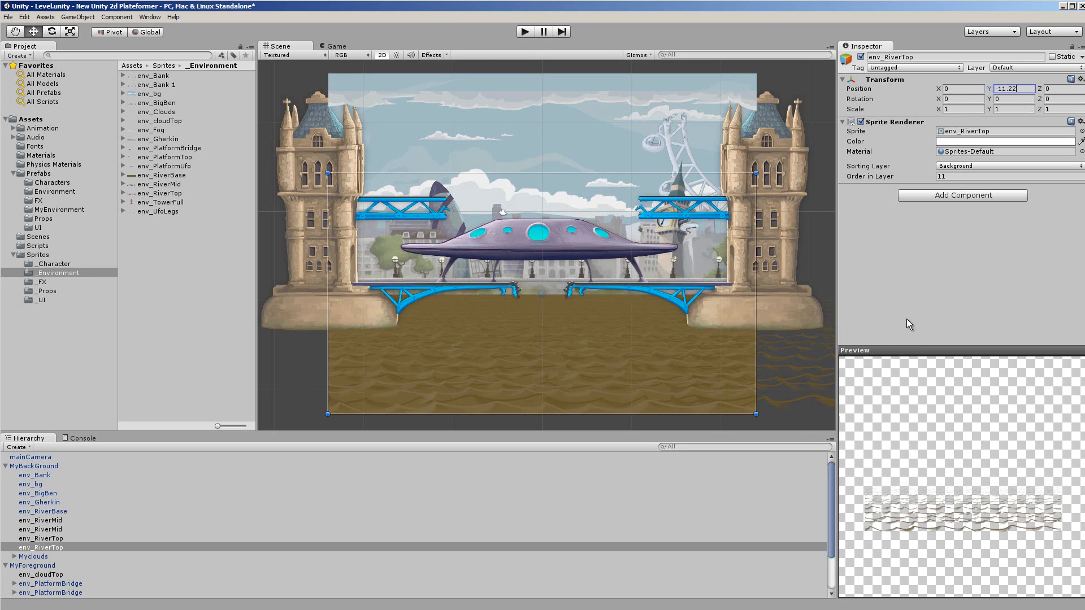
pyautogui.click(933, 311)
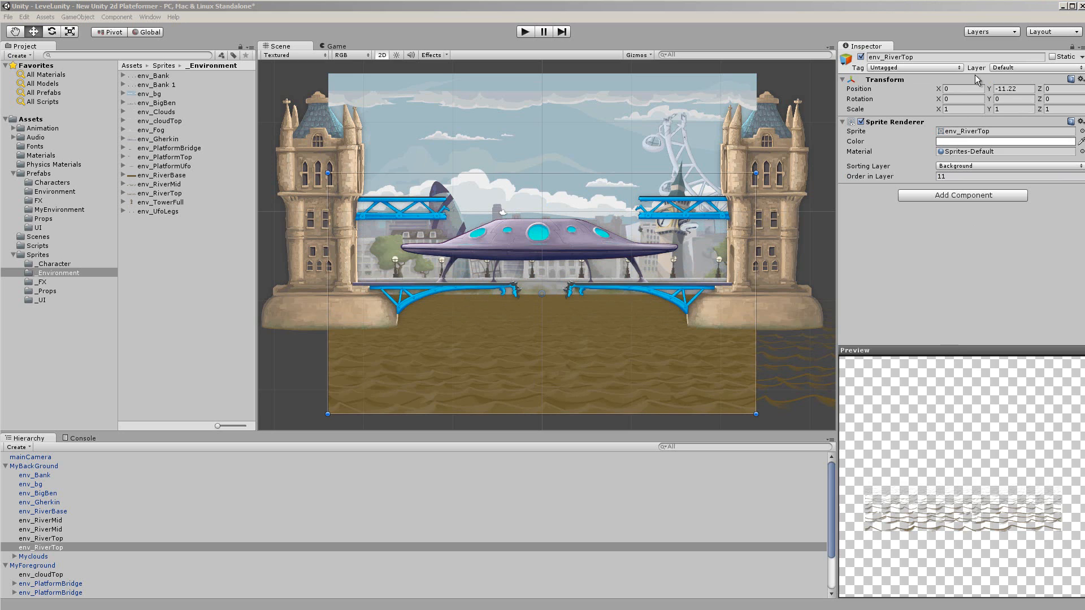
pyautogui.click(955, 89)
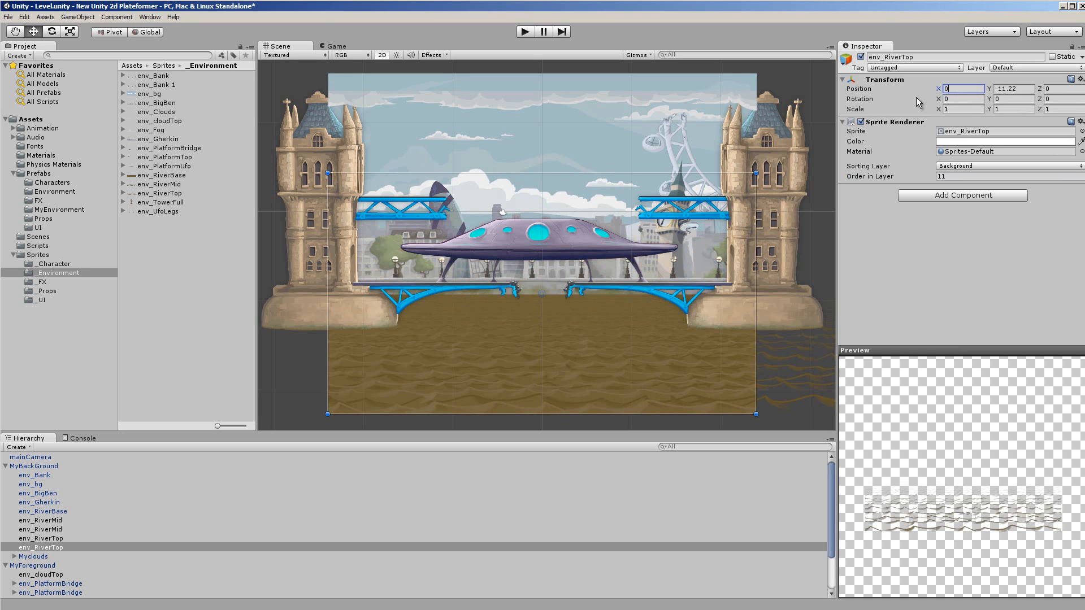
pyautogui.write('47')
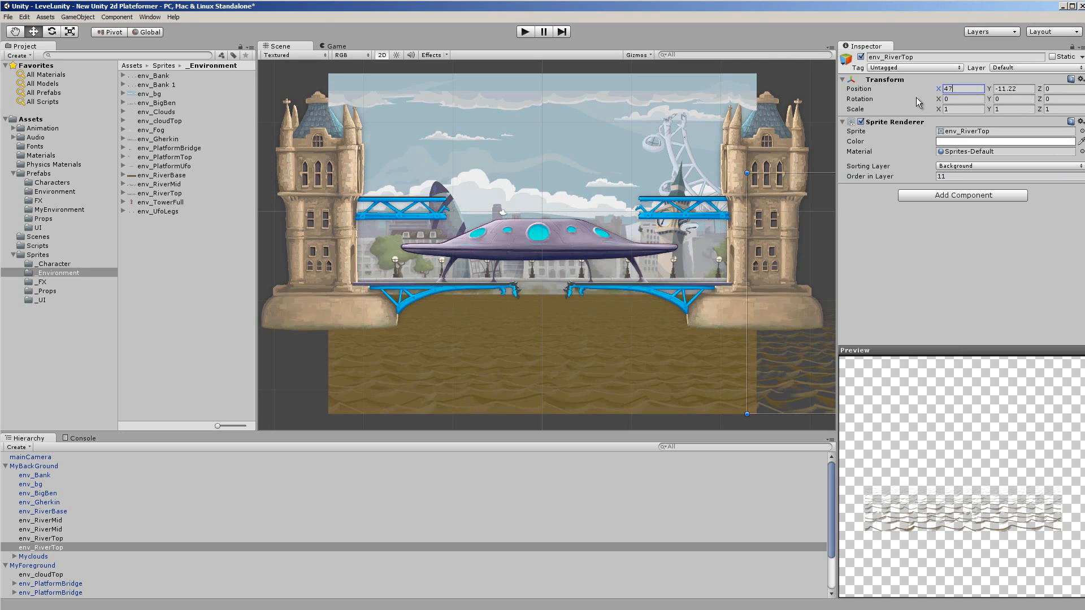
pyautogui.write('.9')
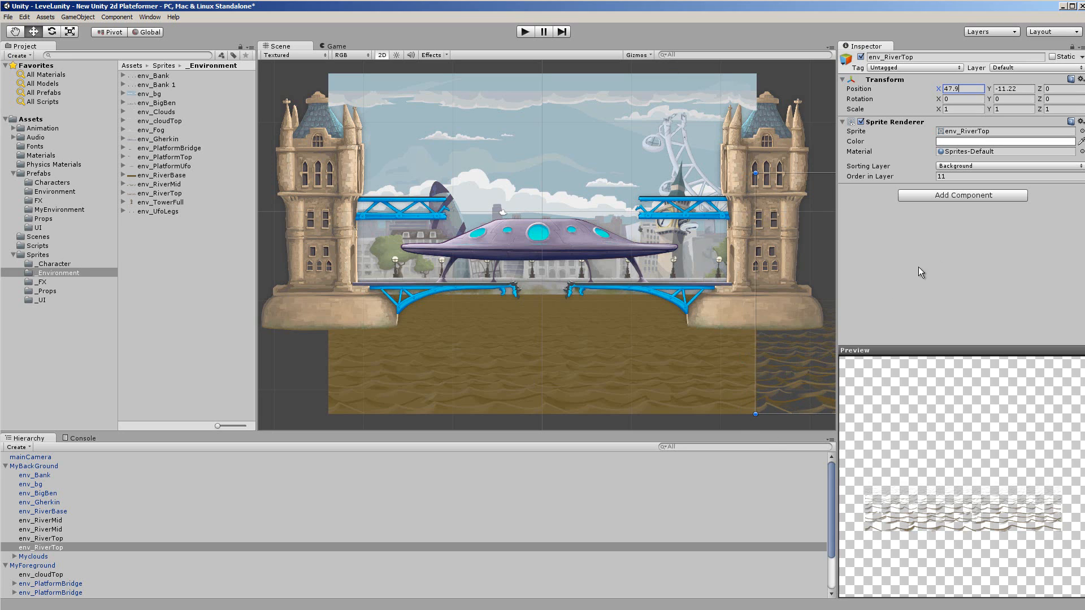
pyautogui.click(956, 258)
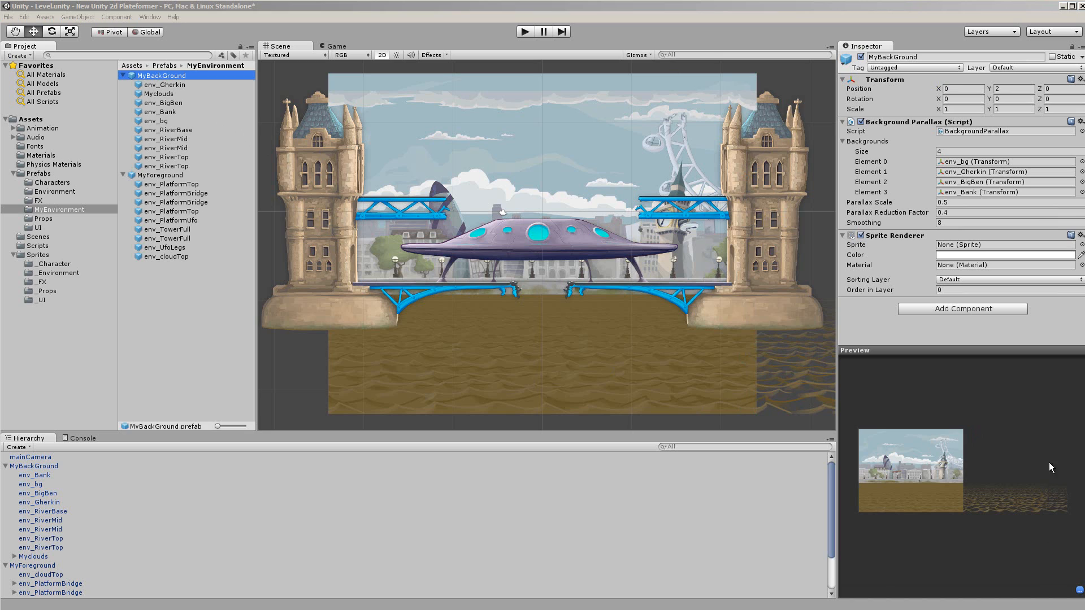
# Examine the MyForeground prefab in the MyEnvironment prefabs folder
pyautogui.click(164, 176)
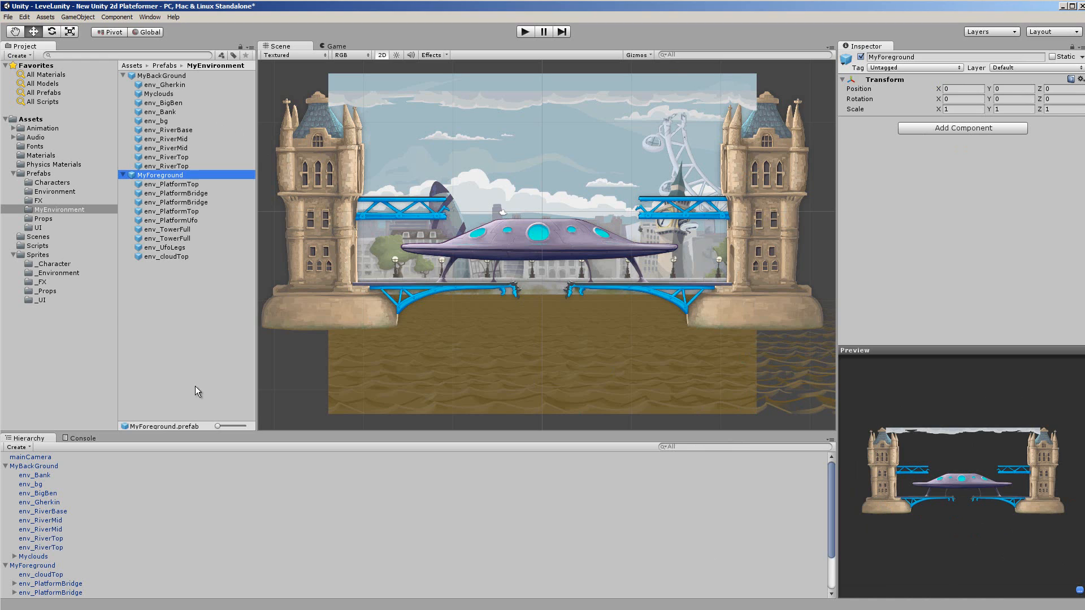
pyautogui.click(200, 297)
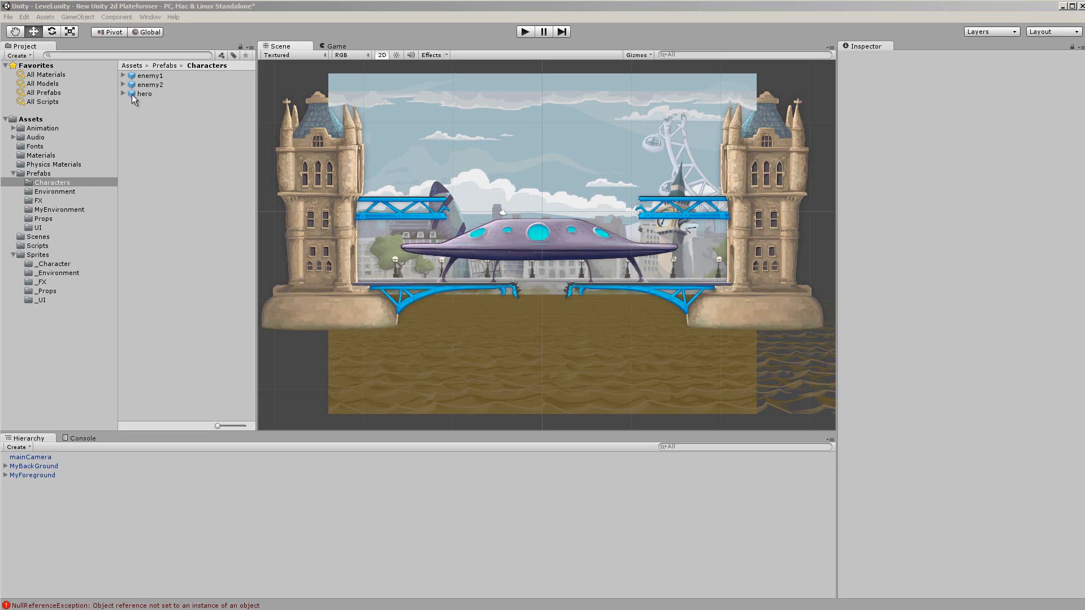
# Add the hero prefab from the Characters prefabs to the scene and show it in the Game view
pyautogui.moveTo(134, 99); pyautogui.dragTo(76, 516)
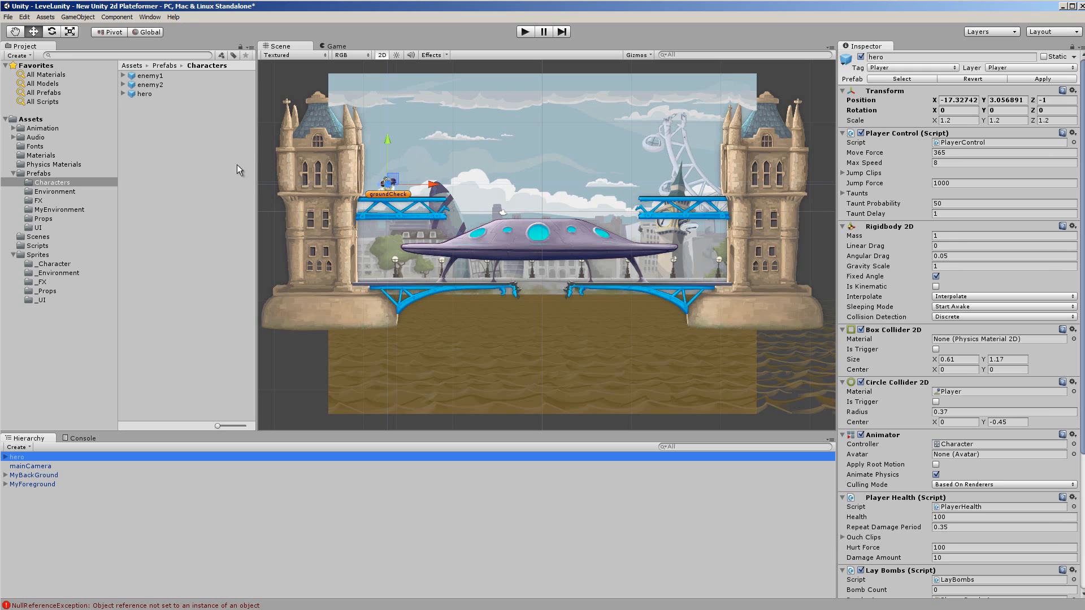
pyautogui.click(333, 48)
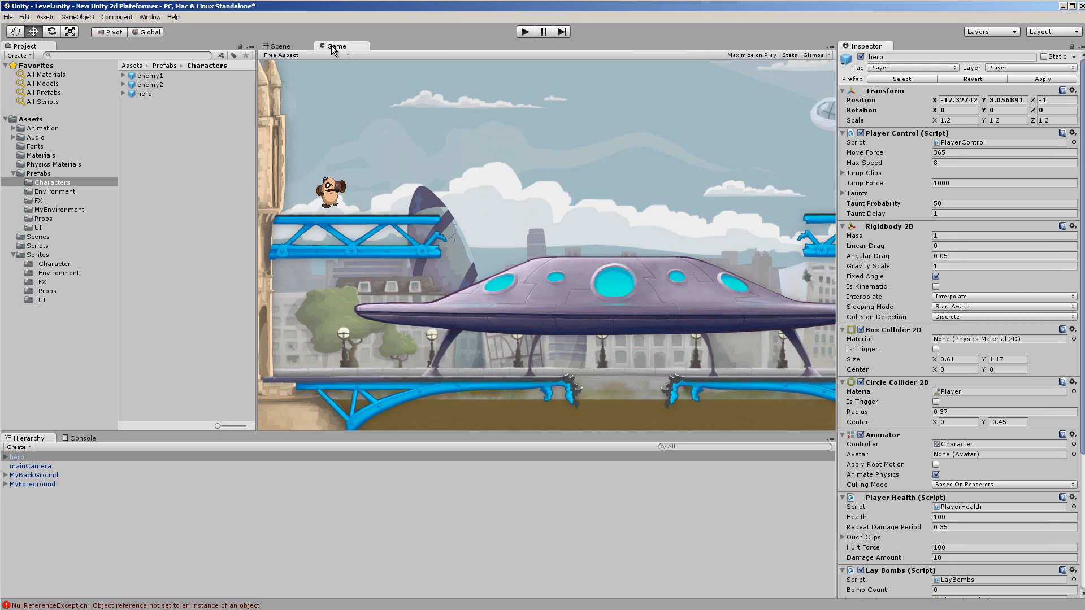
# Play-test the level by running the hero off the upper bridge and across the spaceship to the far tower on the lower bridge
pyautogui.click(528, 32)
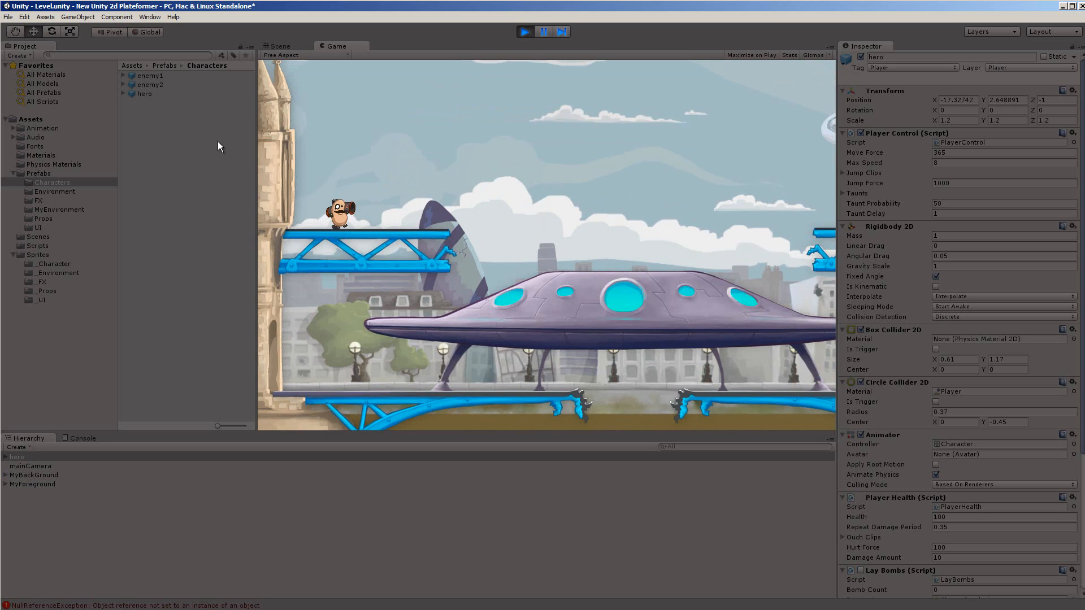
pyautogui.press('Right')
pyautogui.press('Right')
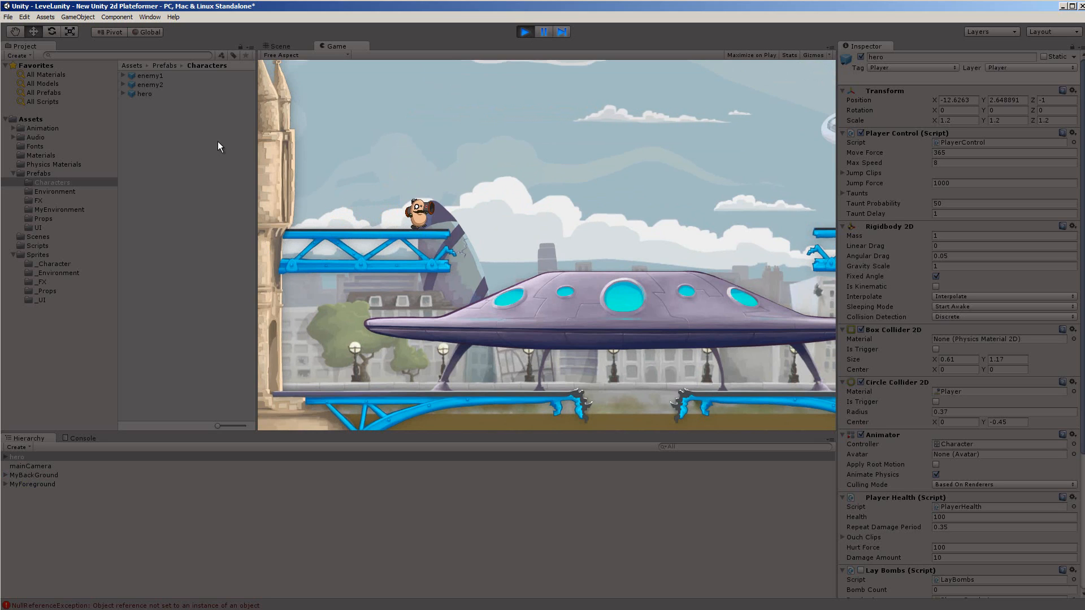
pyautogui.press('Left')
pyautogui.press('Right')
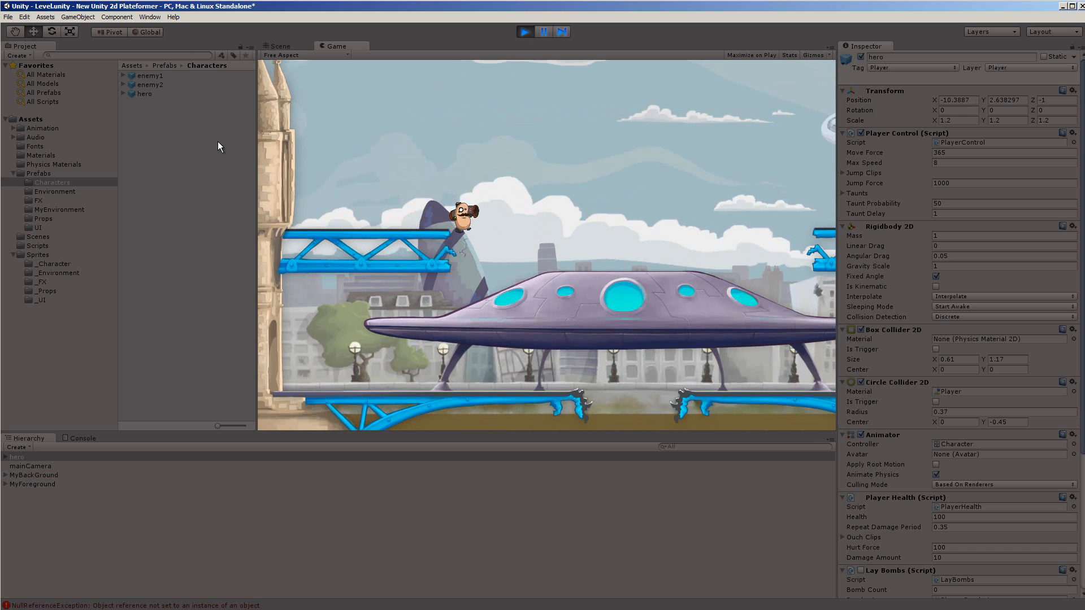
pyautogui.press('Left')
pyautogui.press('Right')
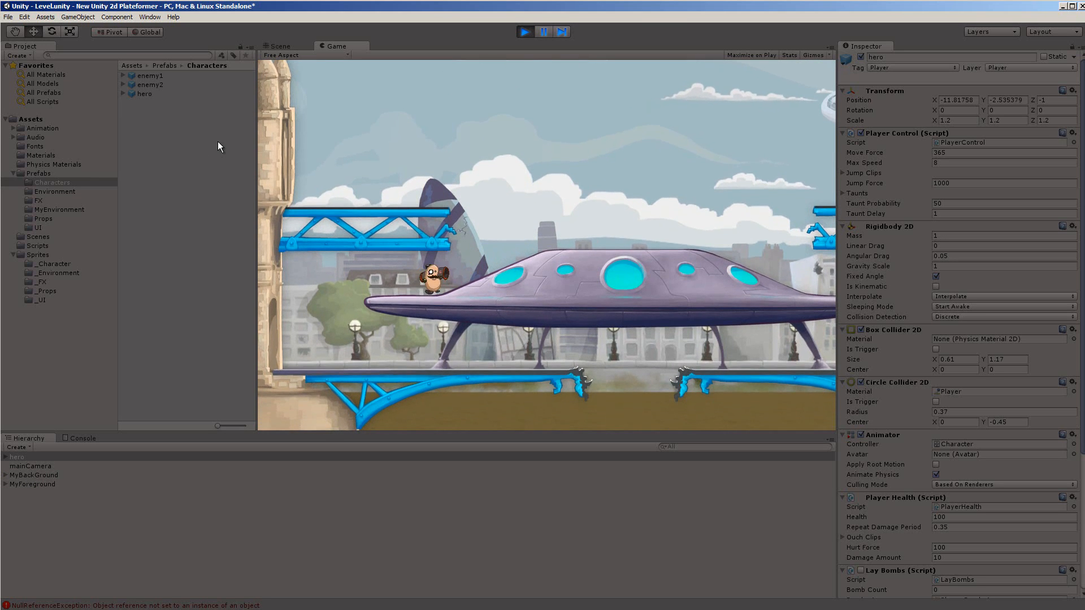
pyautogui.press('Right')
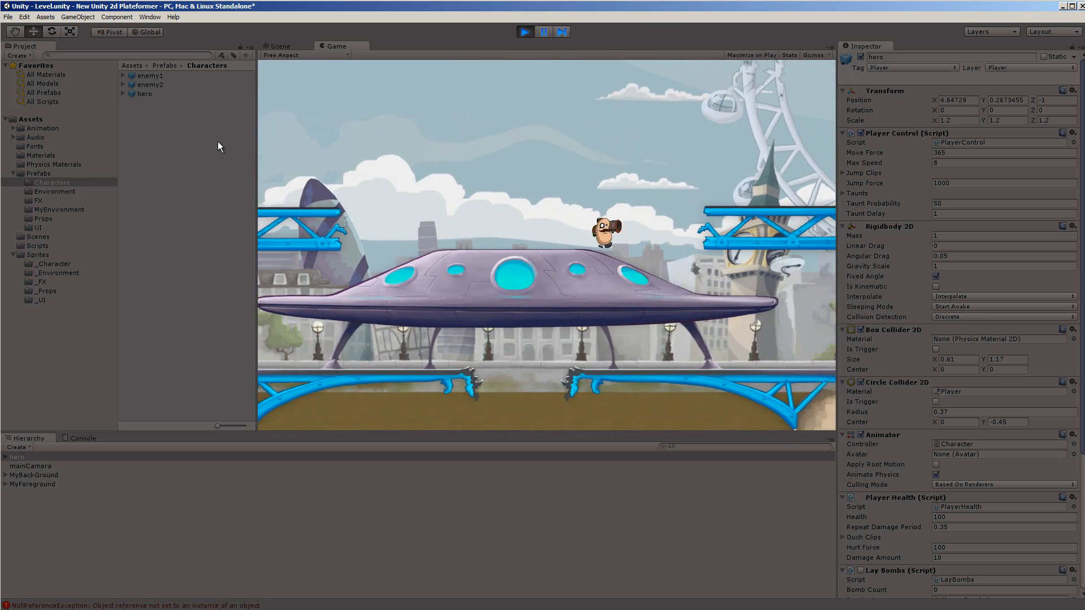
pyautogui.press('Right')
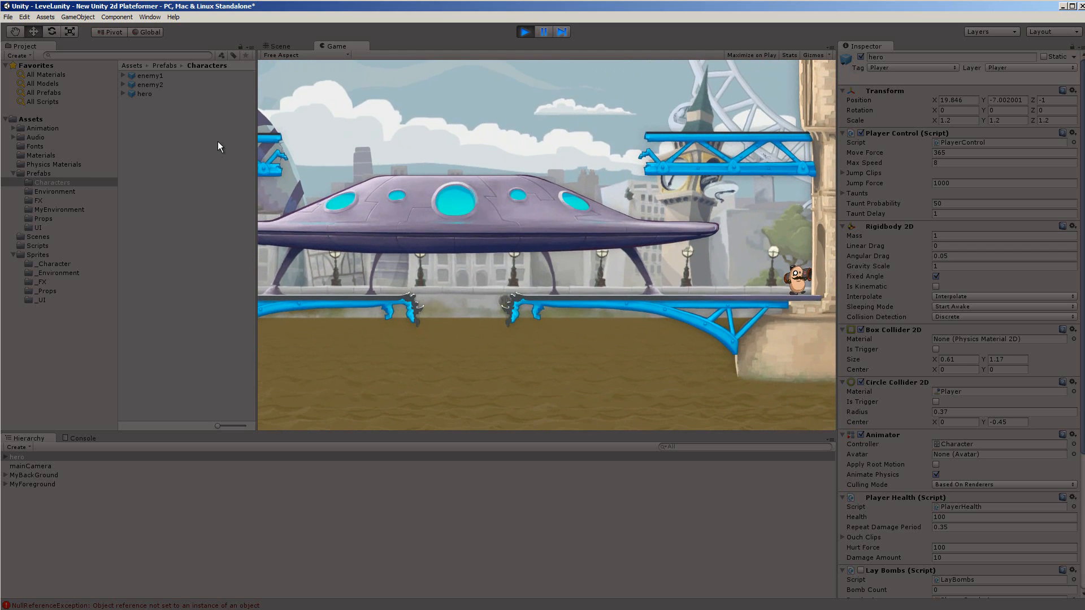
# Walk the hero back along the lower bridge into the gap over the river, and stop the play test
pyautogui.press('Left')
pyautogui.press('Right')
pyautogui.press('Left')
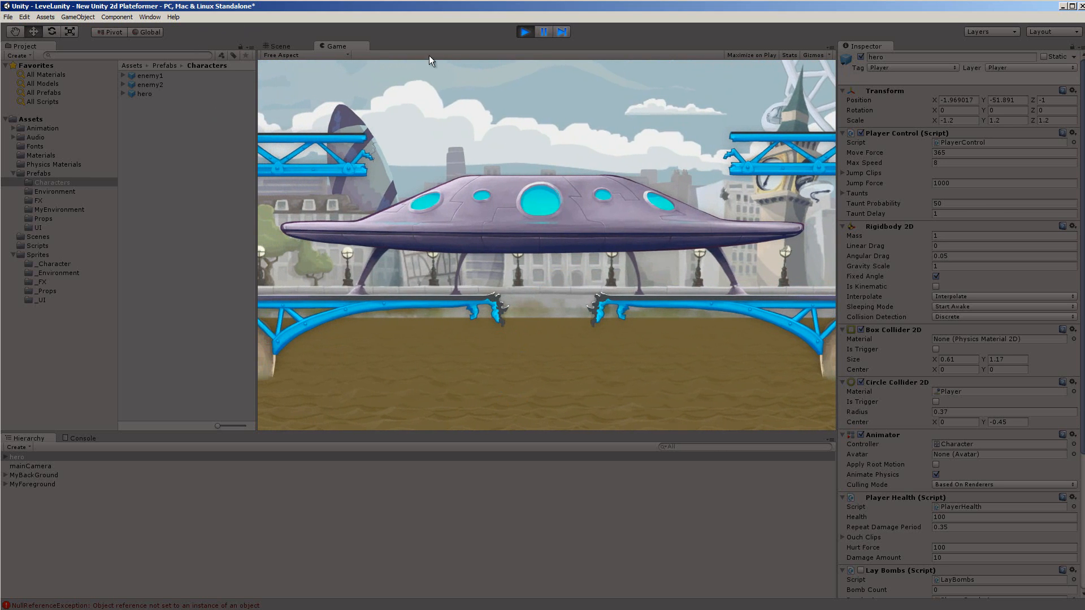
pyautogui.click(529, 29)
# Restart the play test with the Game view maximized and jump the hero from one upper bridge over the spaceship to the other
pyautogui.click(530, 30)
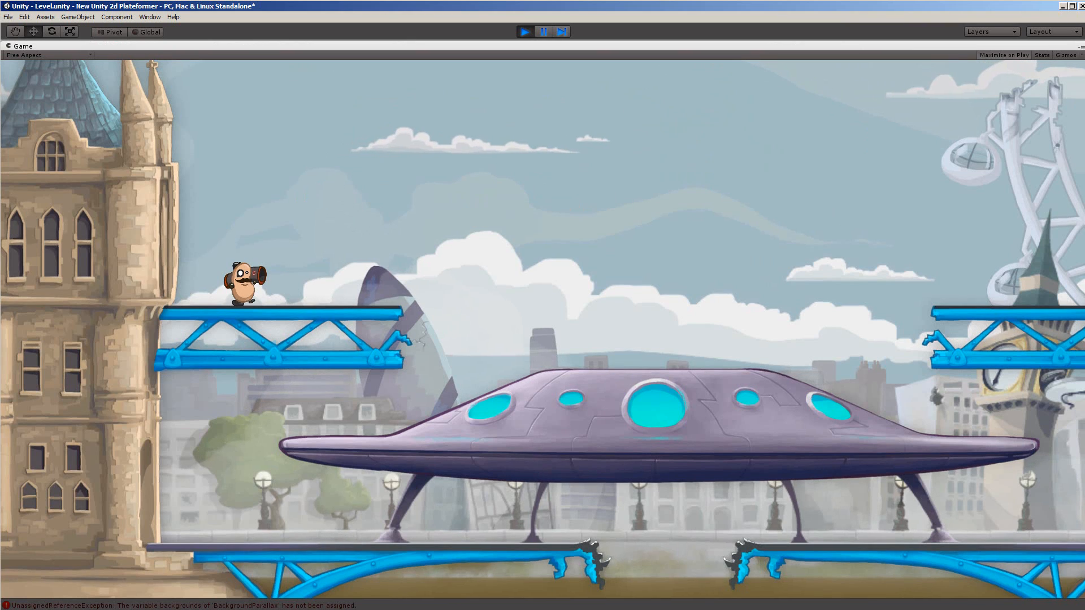
pyautogui.press('space')
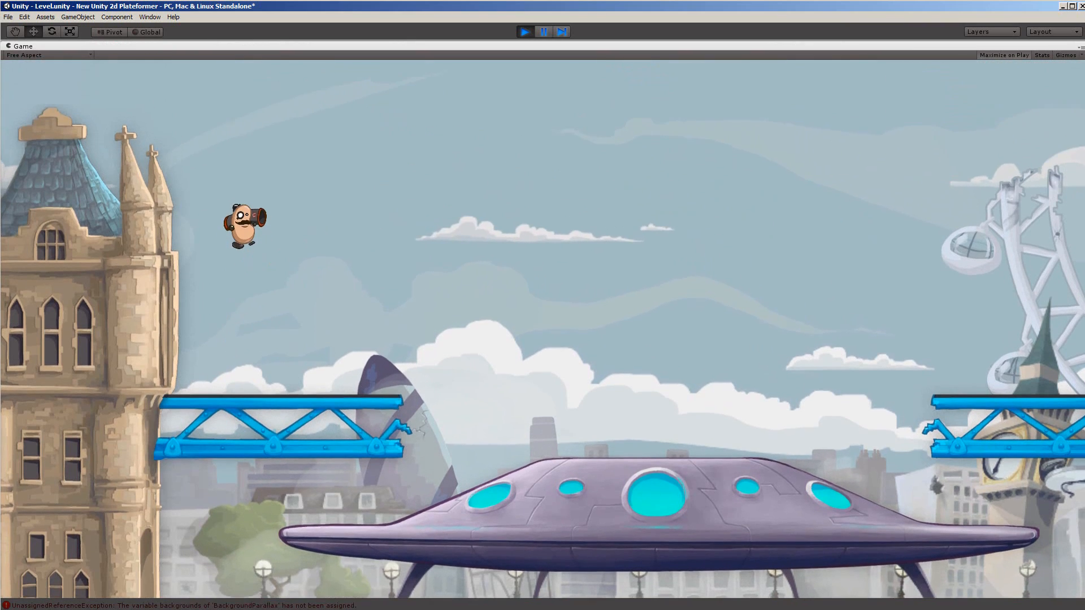
pyautogui.press('Right')
pyautogui.press('space')
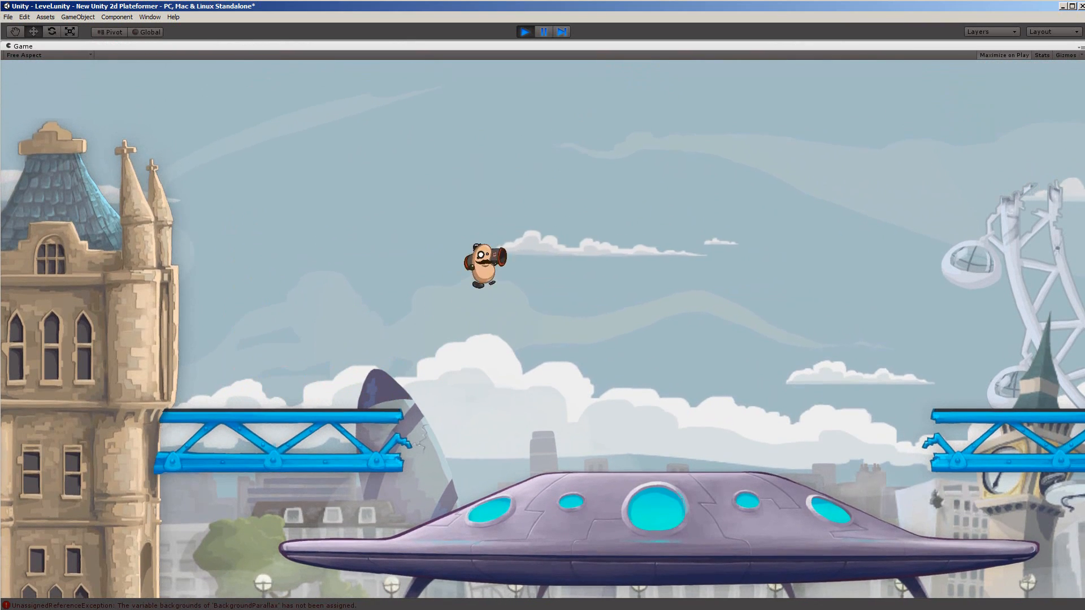
pyautogui.press('space')
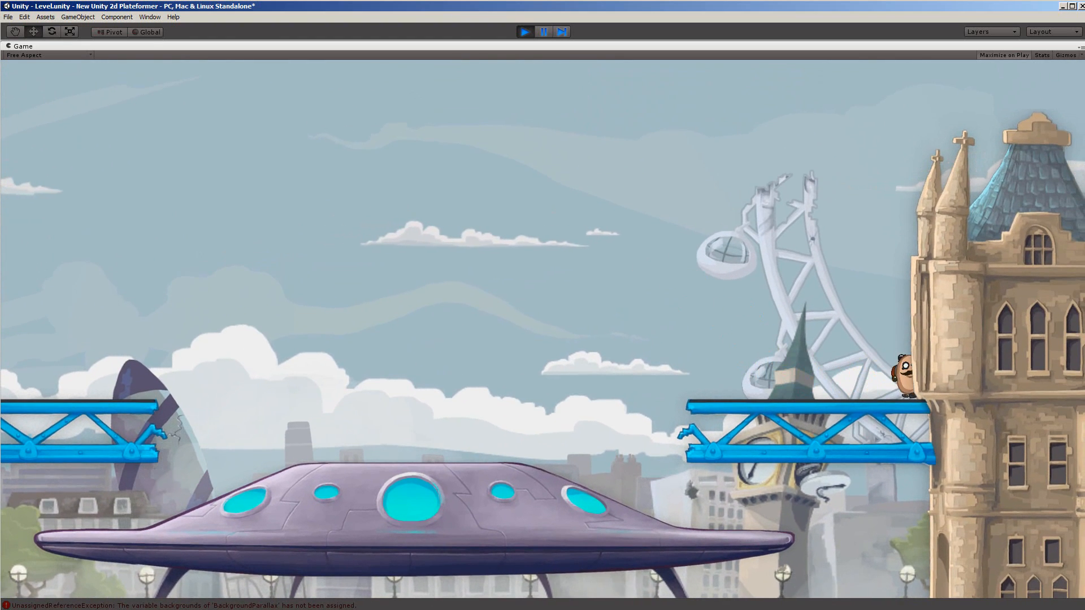
# Bring the hero down over the spaceship to the lower bridge, test walking and jumping beside the tower, and end the play test
pyautogui.press('Left')
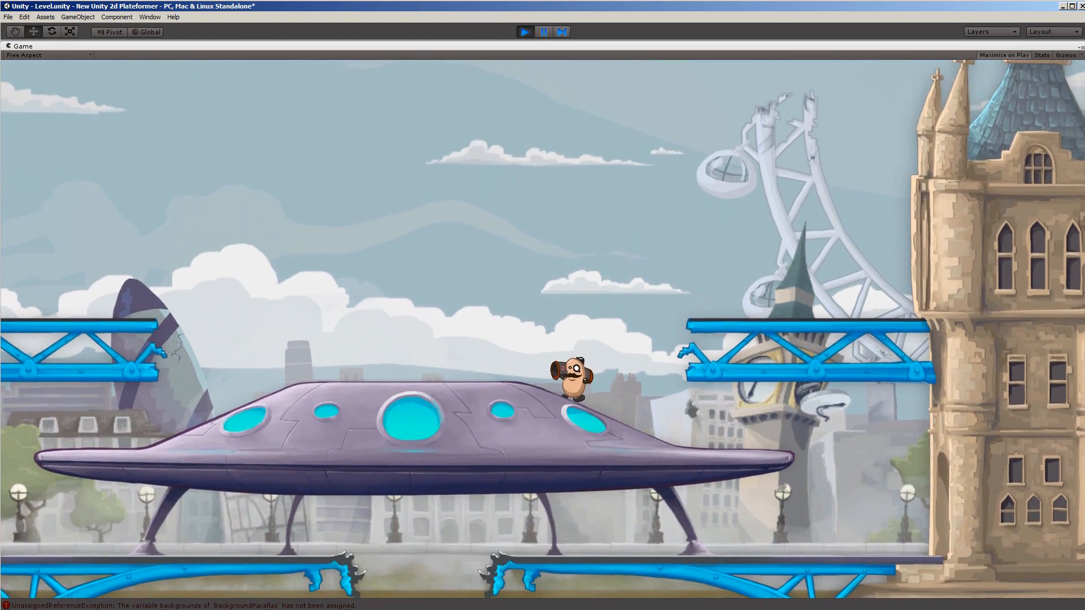
pyautogui.press('Right')
pyautogui.press('Right')
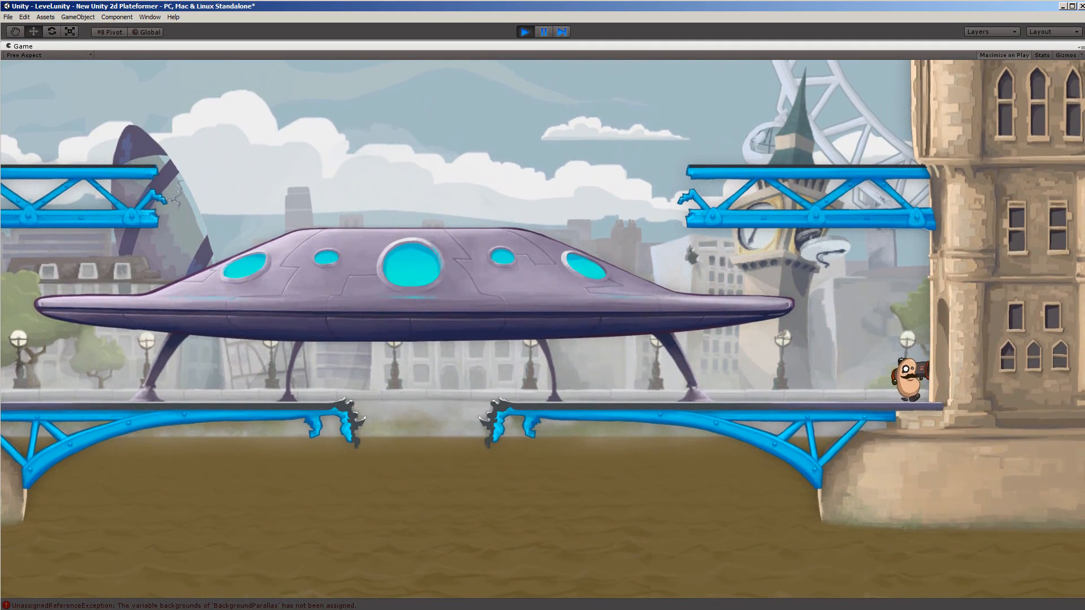
pyautogui.press('Left')
pyautogui.press('Right')
pyautogui.press('space')
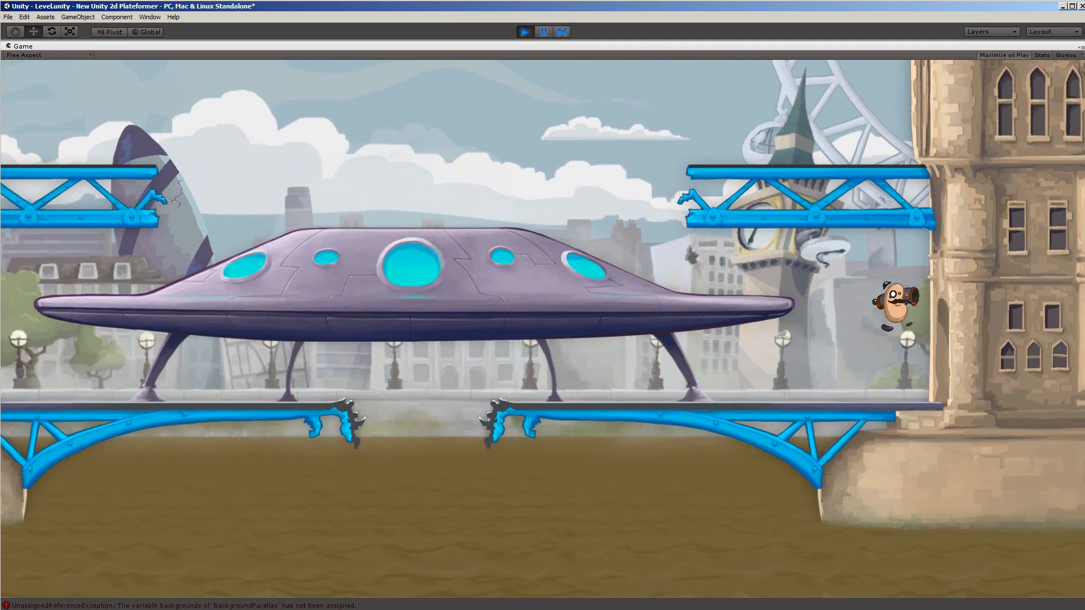
pyautogui.press('Left')
pyautogui.press('Right')
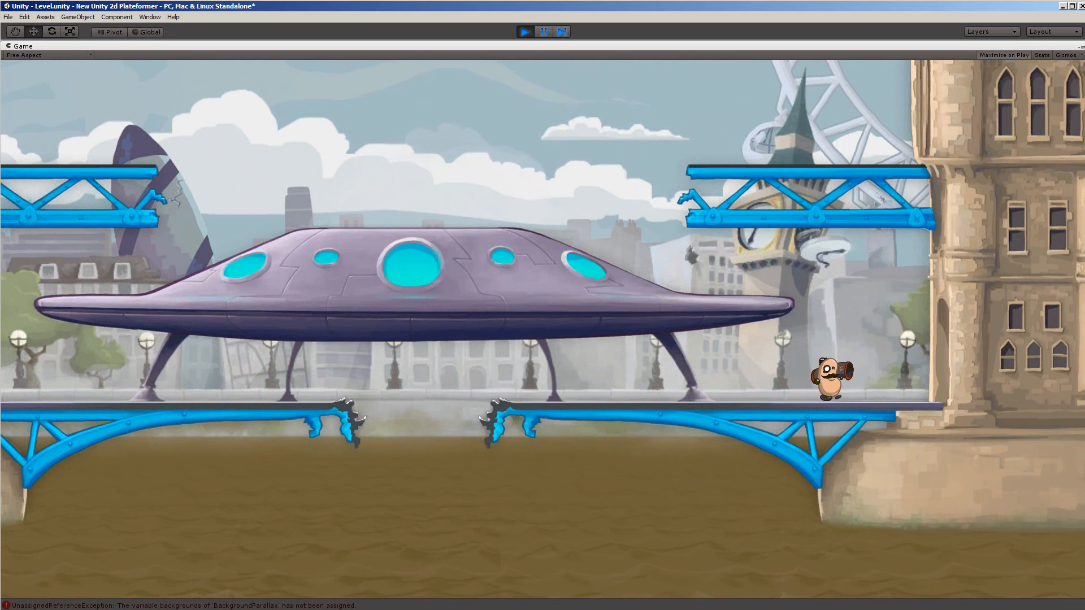
pyautogui.press('space')
pyautogui.hotkey('ctrl', 'p')
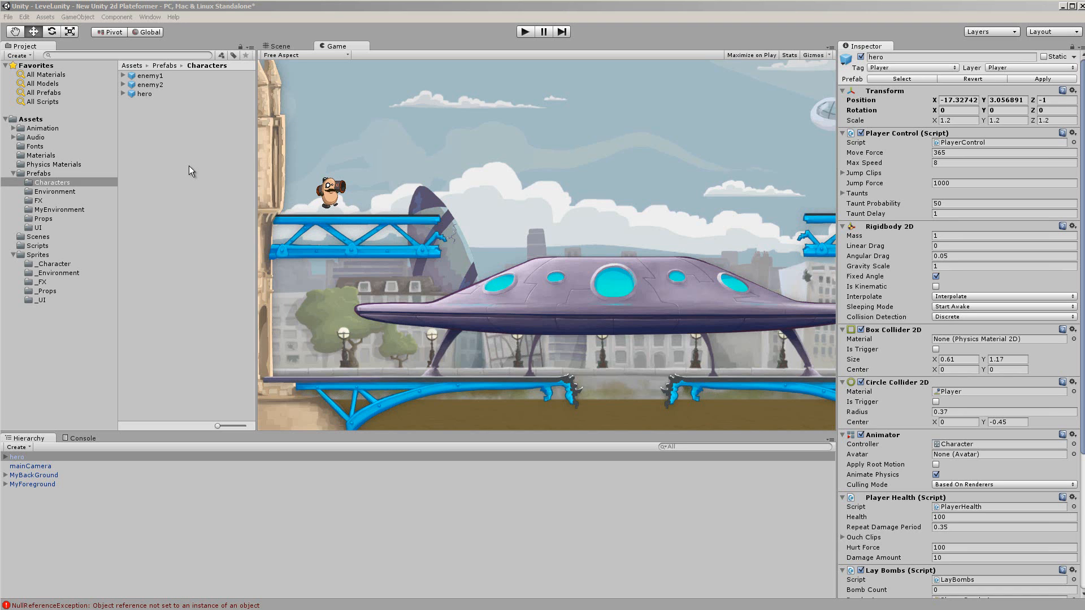